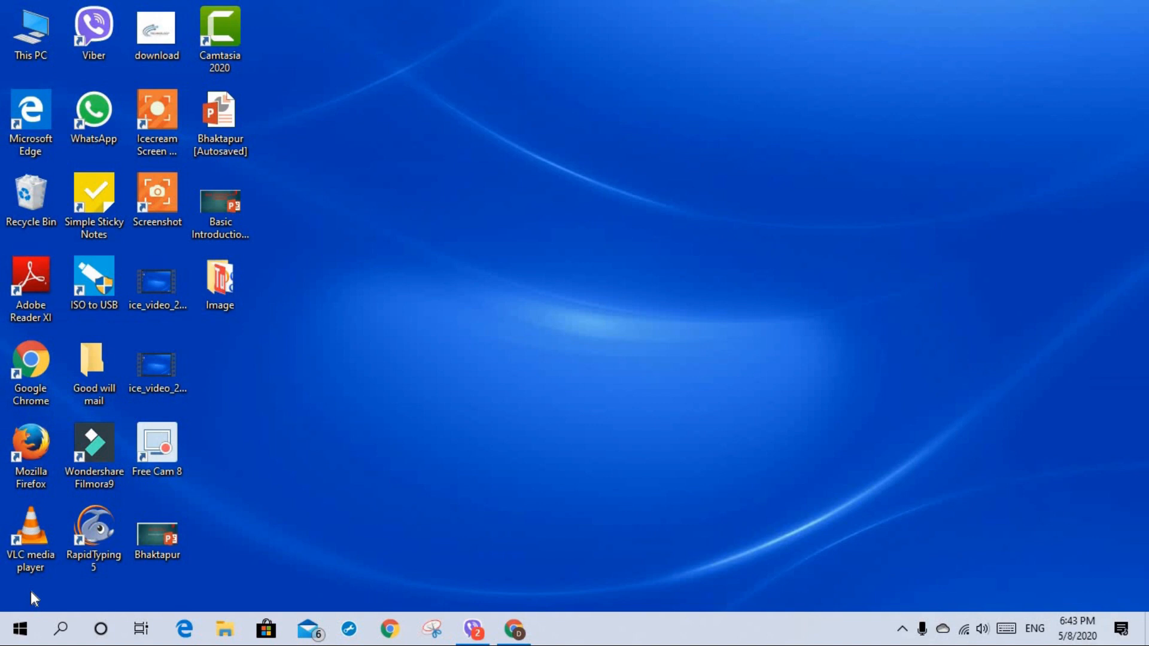
left_click(61, 629)
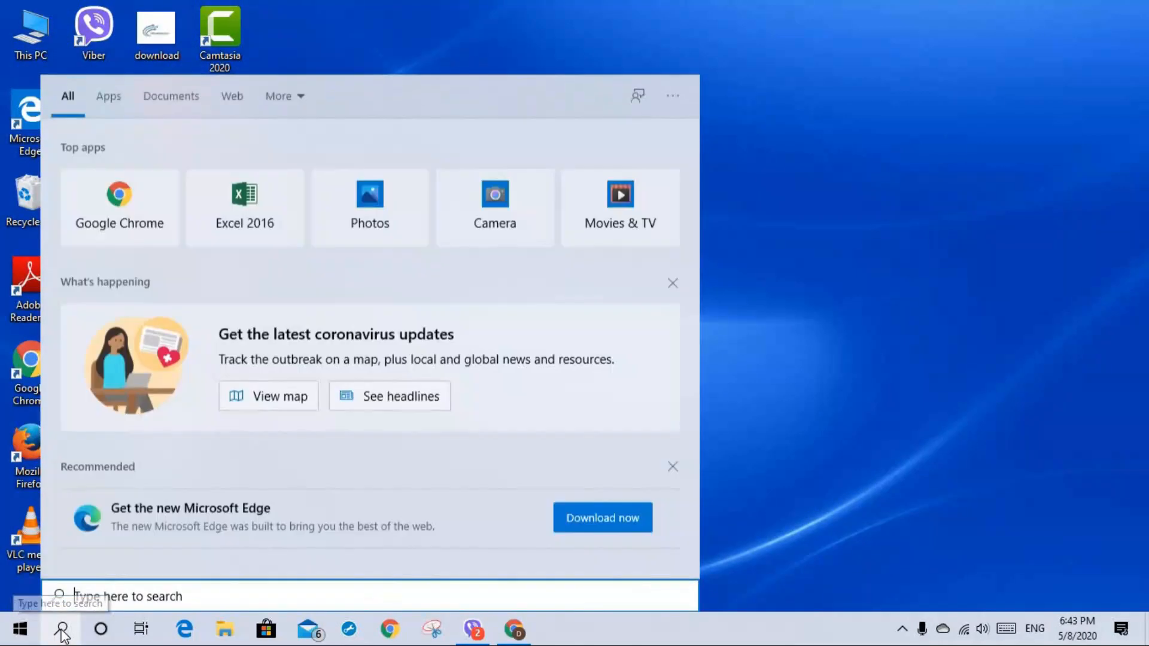
left_click(283, 197)
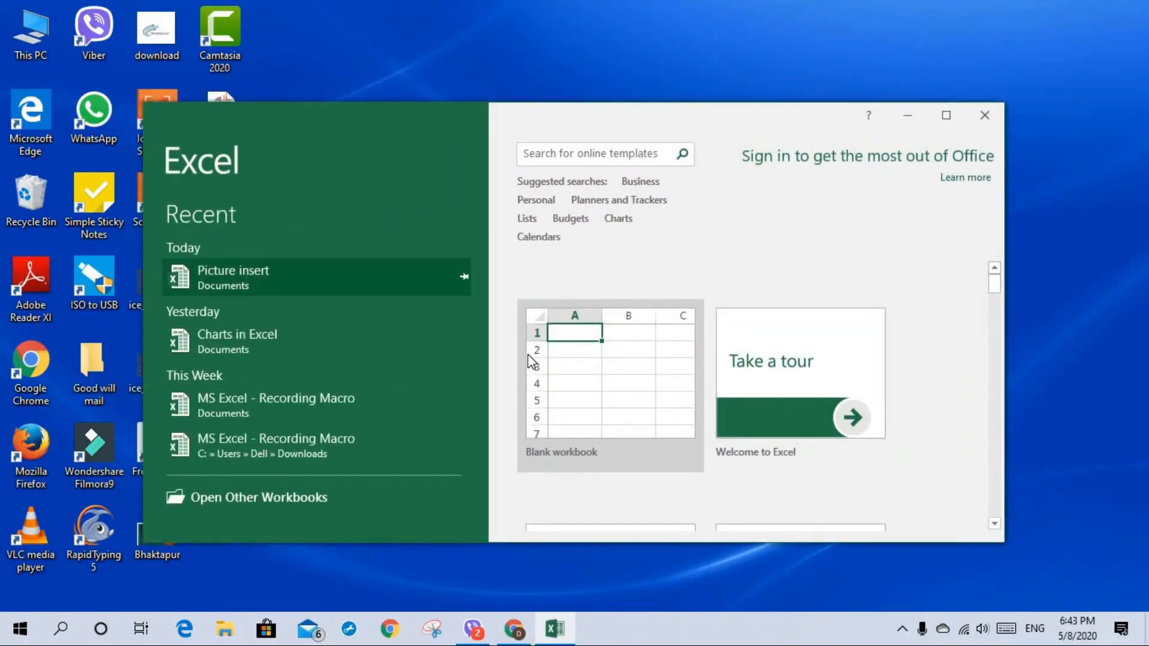
left_click(610, 390)
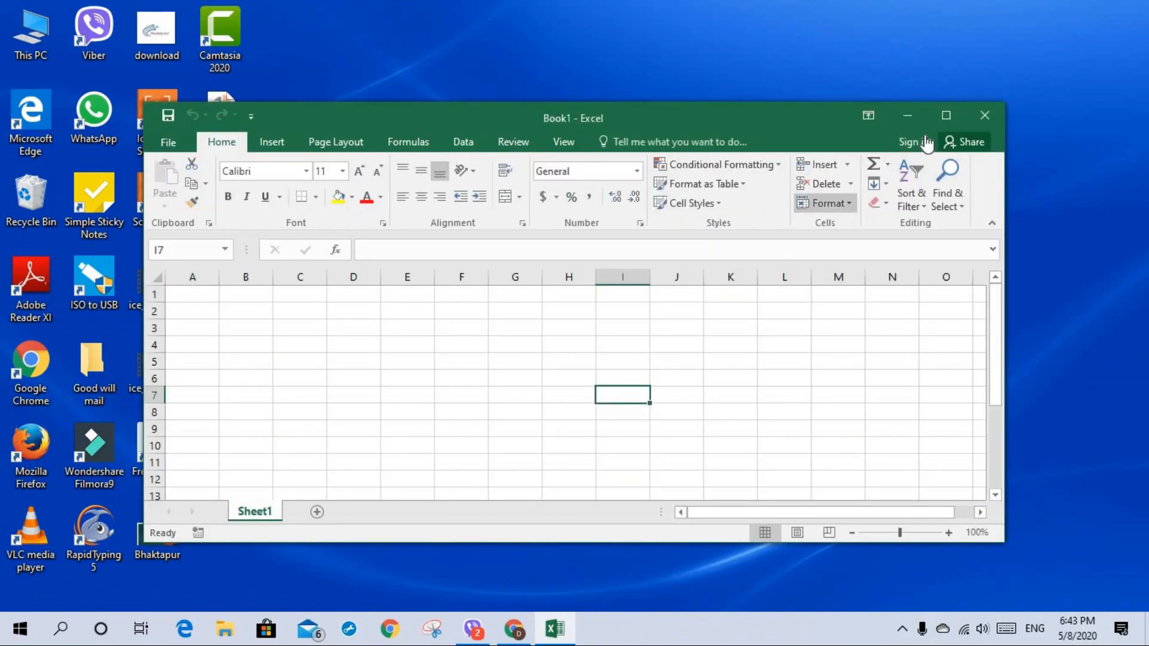
left_click(984, 117)
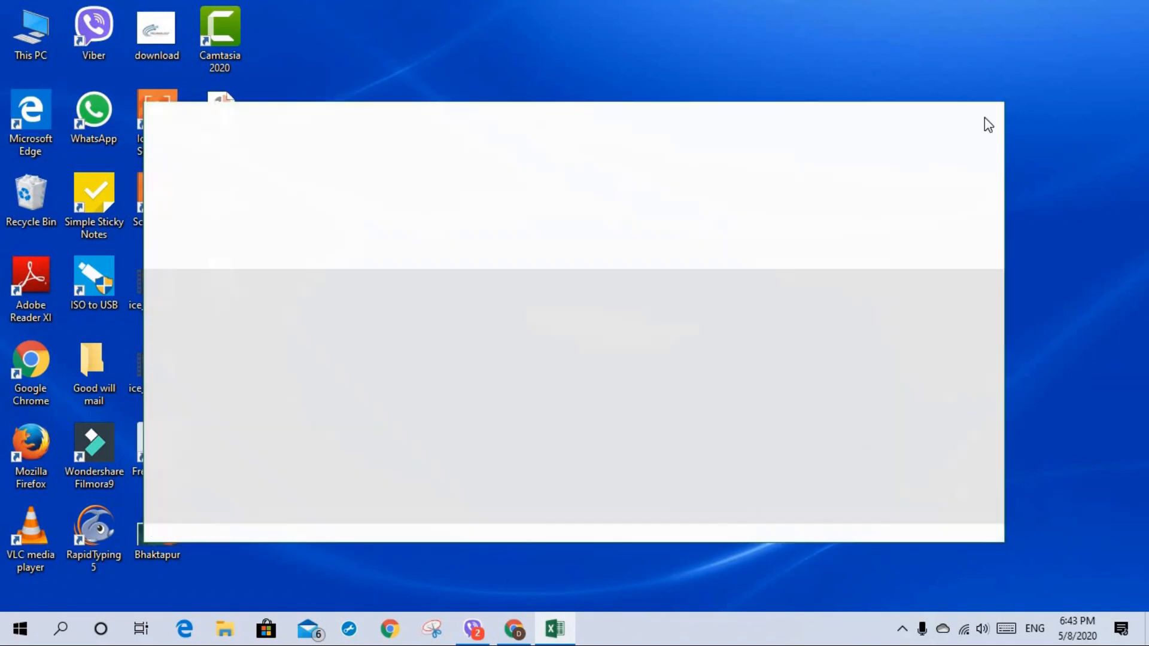
- Open the Picture insert workbook from the Documents folder, close the folder window and maximize the workbook
double_click(30, 38)
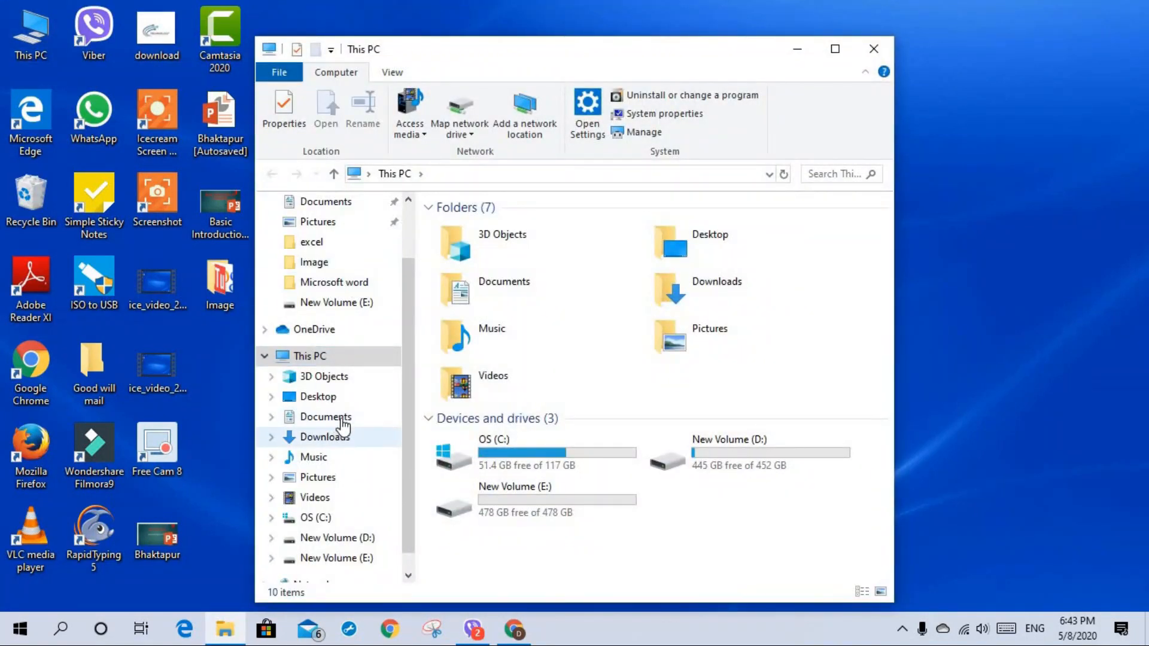
left_click(342, 421)
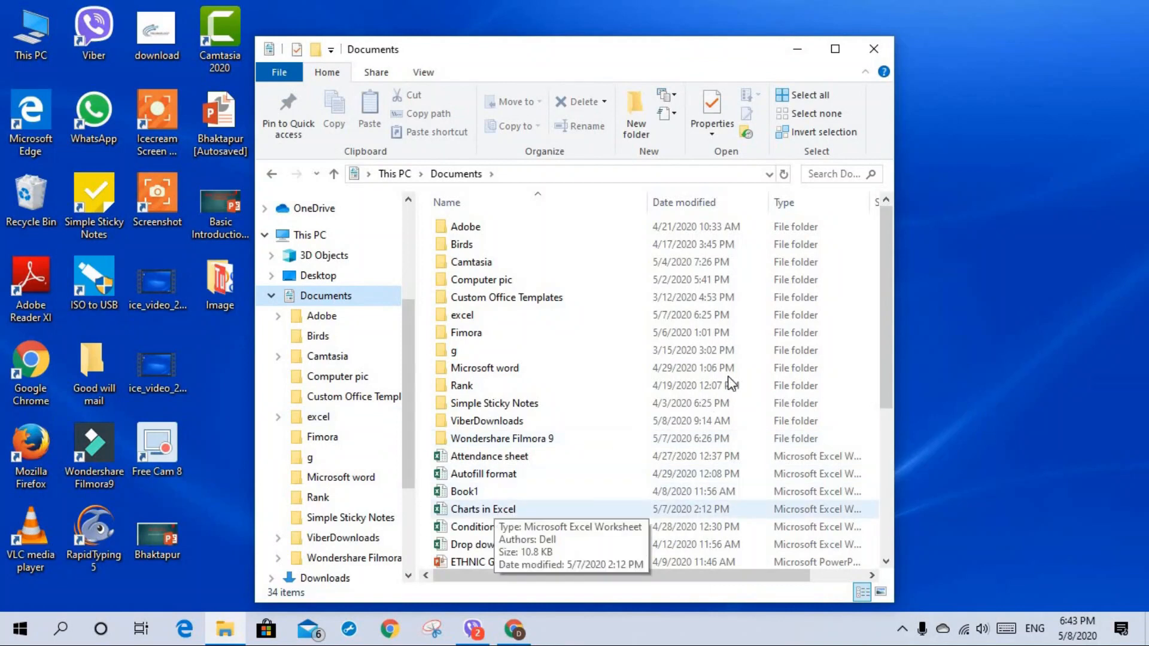
left_click_drag(887, 342, 907, 453)
double_click(492, 499)
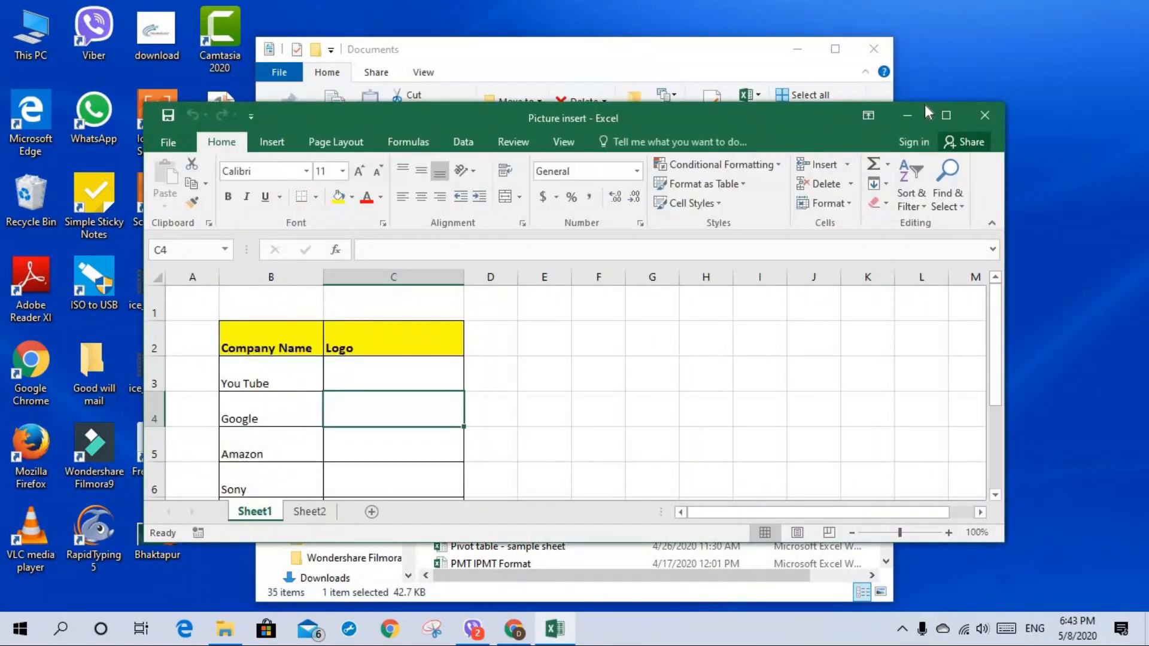
left_click(874, 48)
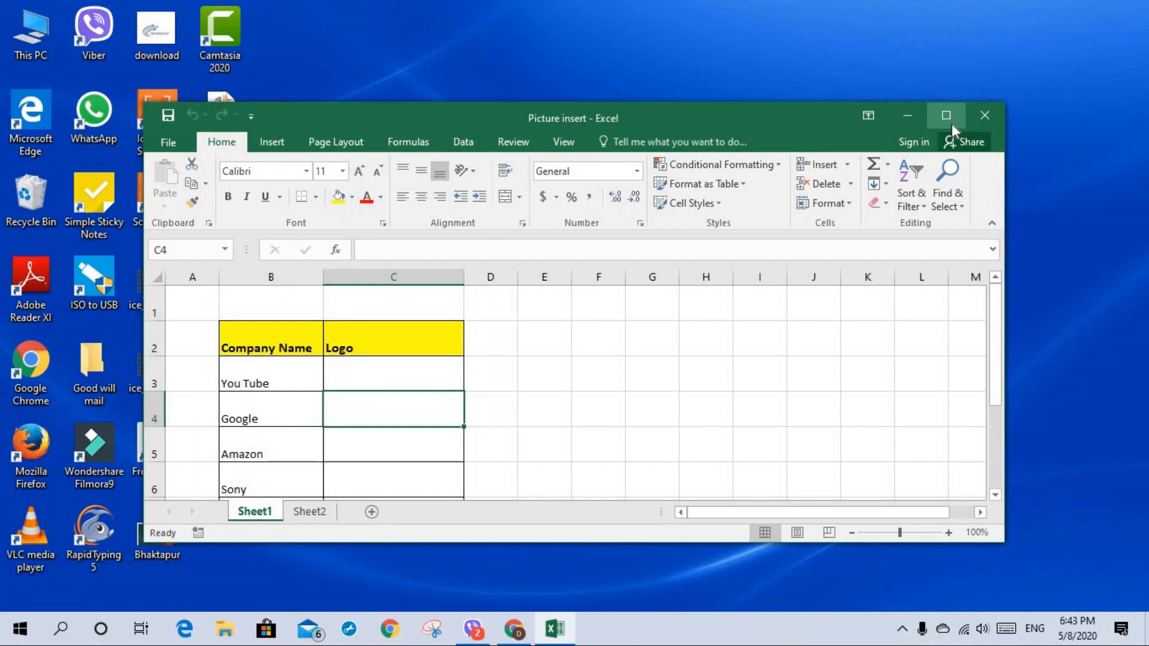
left_click(951, 124)
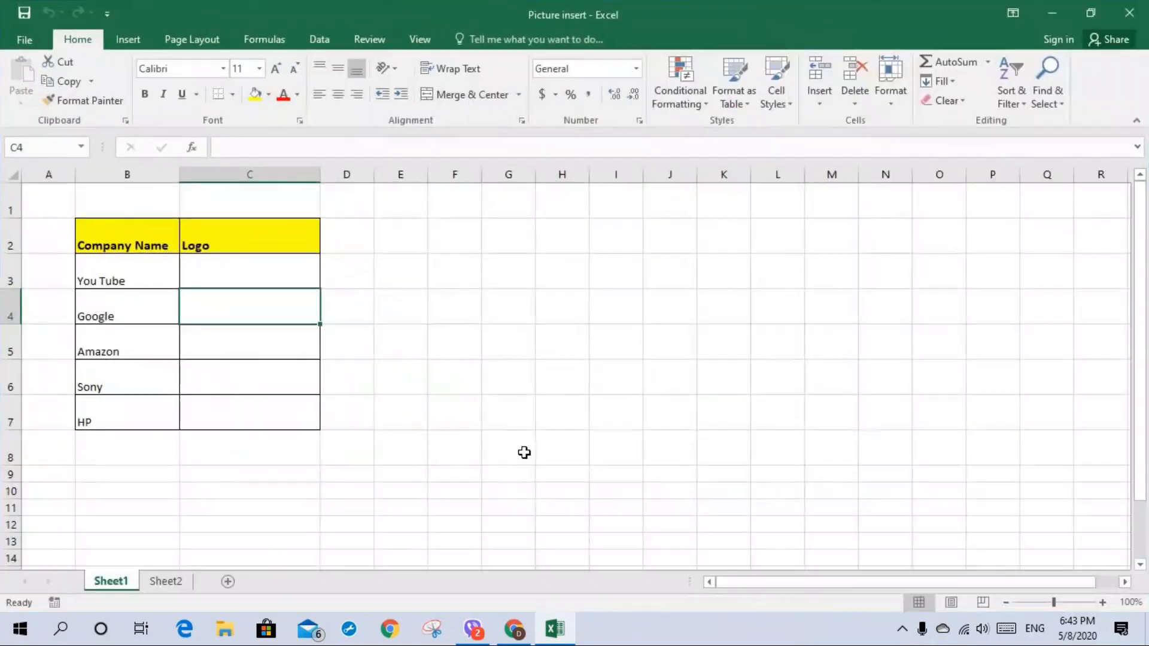
- Examine the example table of company names and logos on Sheet2 and return to Sheet1
left_click(167, 586)
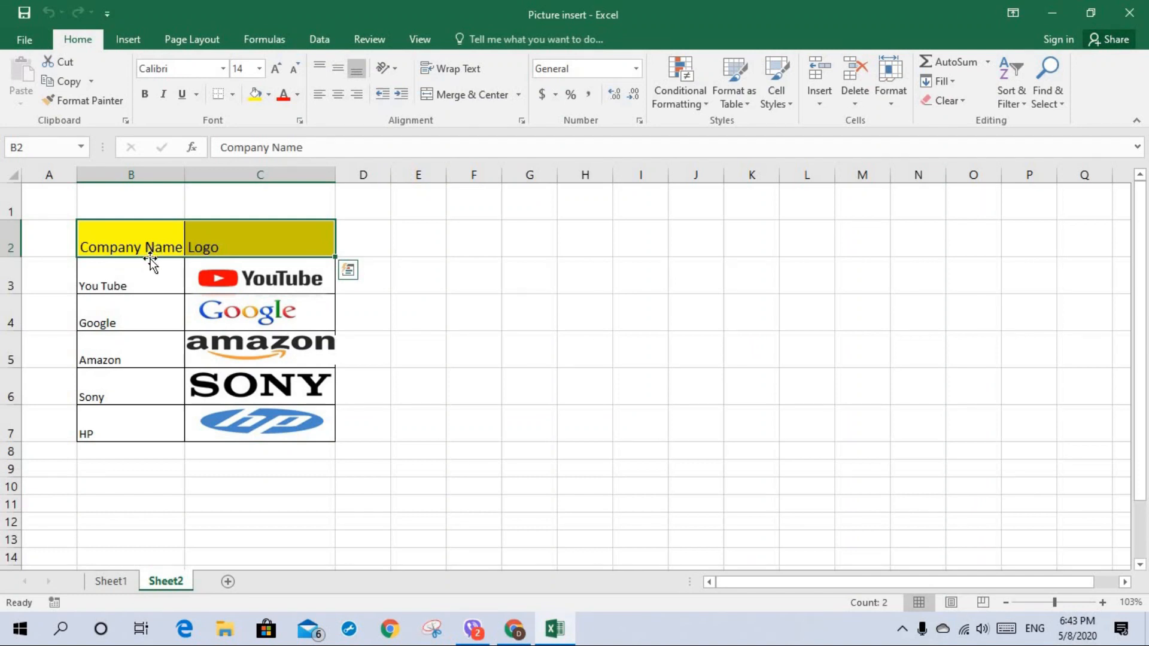
left_click(388, 292)
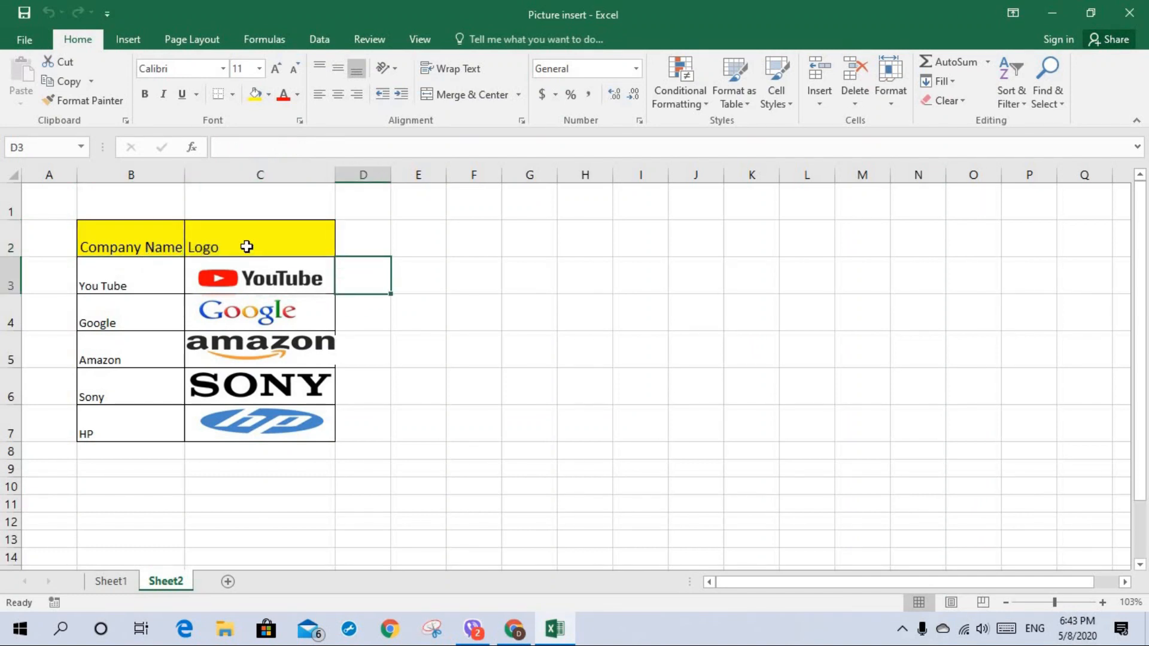
left_click(246, 247)
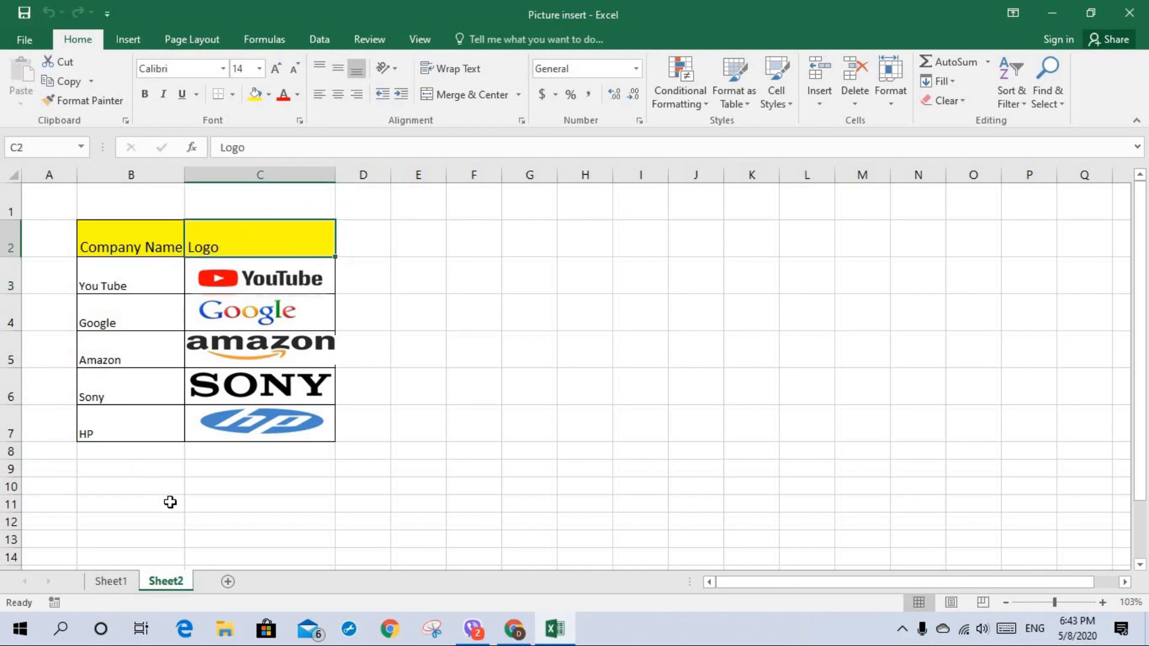
left_click(111, 582)
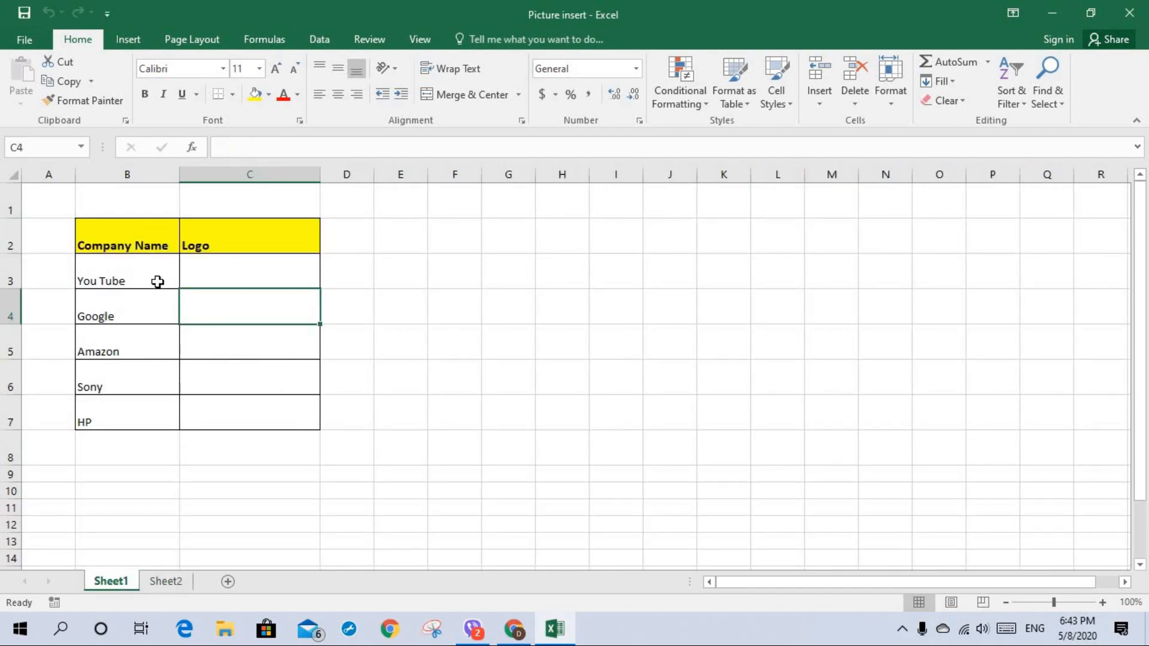
- Insert the YouTube logo picture Capture from the Desktop's Image folder at cell C3
left_click(220, 276)
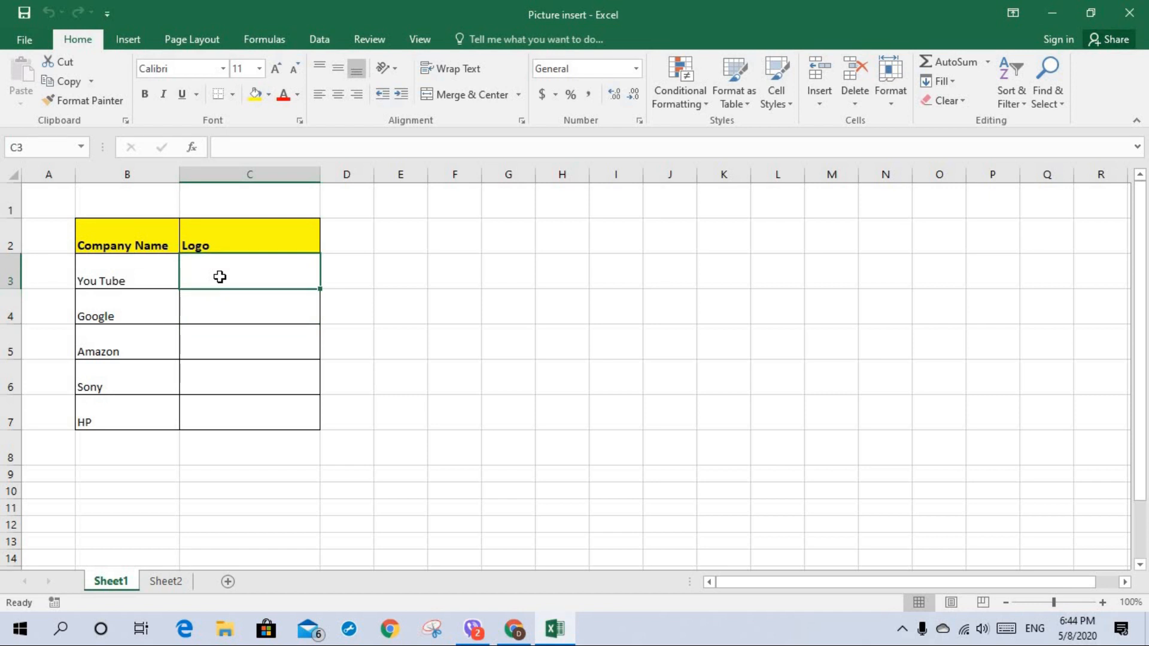
left_click(138, 38)
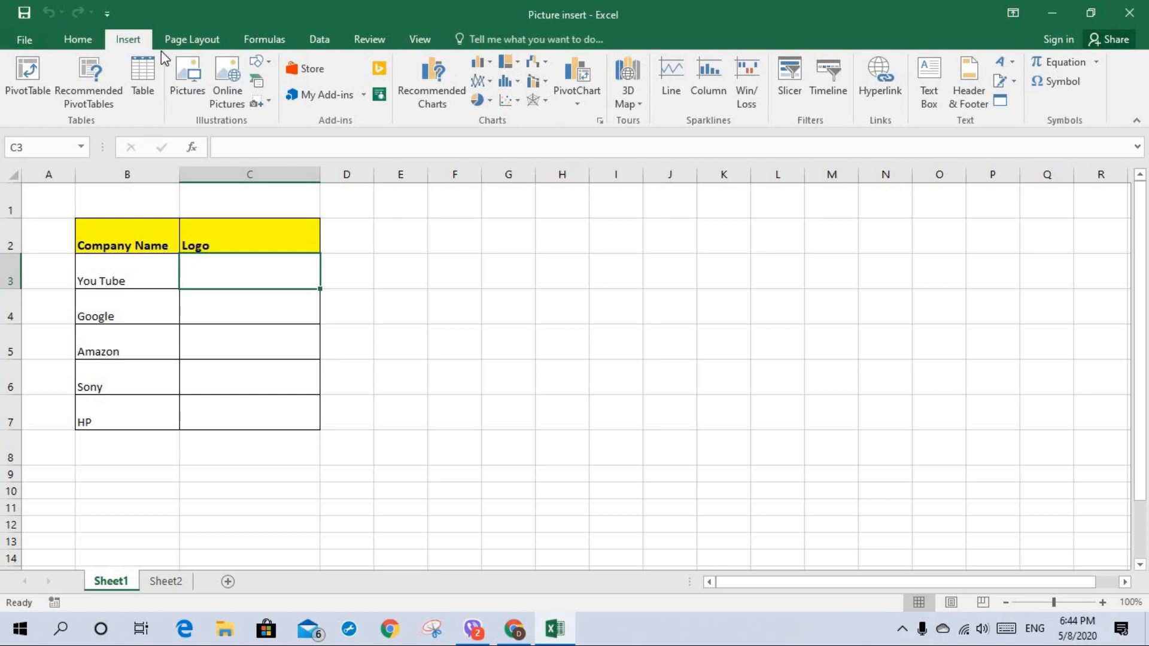
left_click(197, 82)
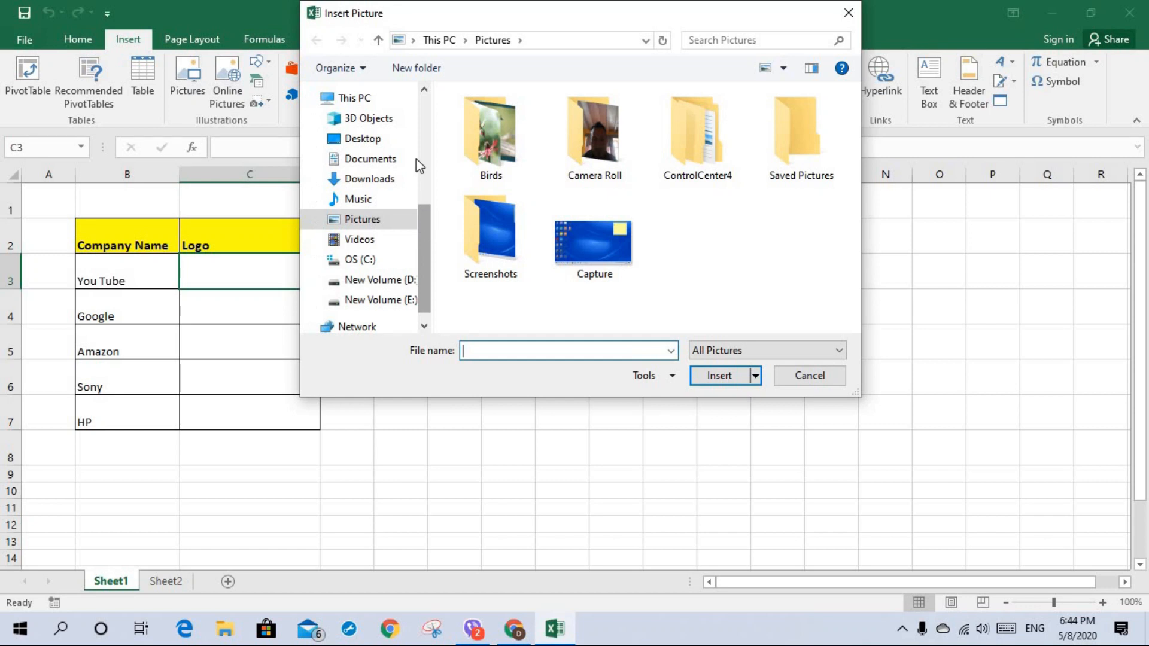
scroll(416, 159, "up", 3)
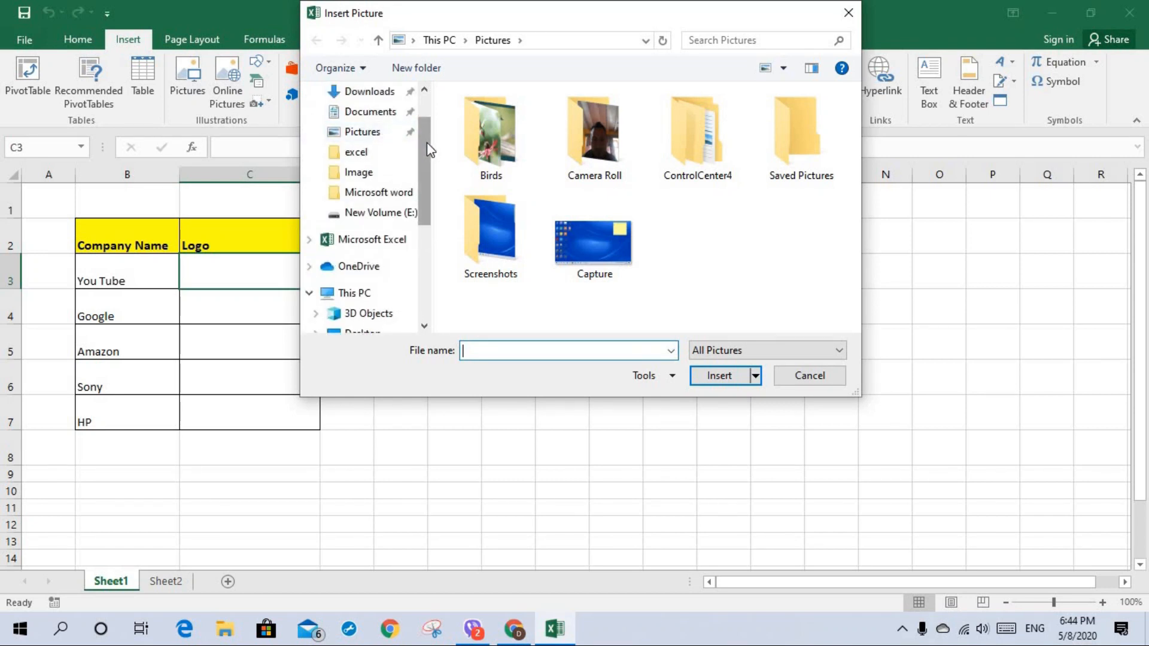
left_click(423, 90)
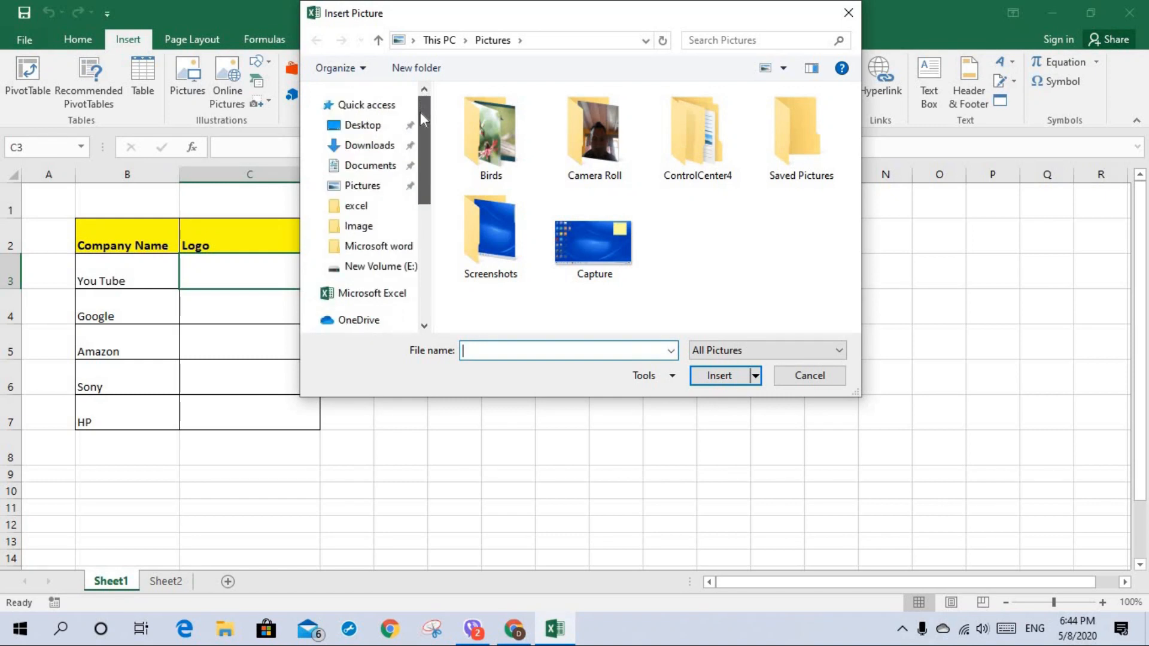
left_click(376, 127)
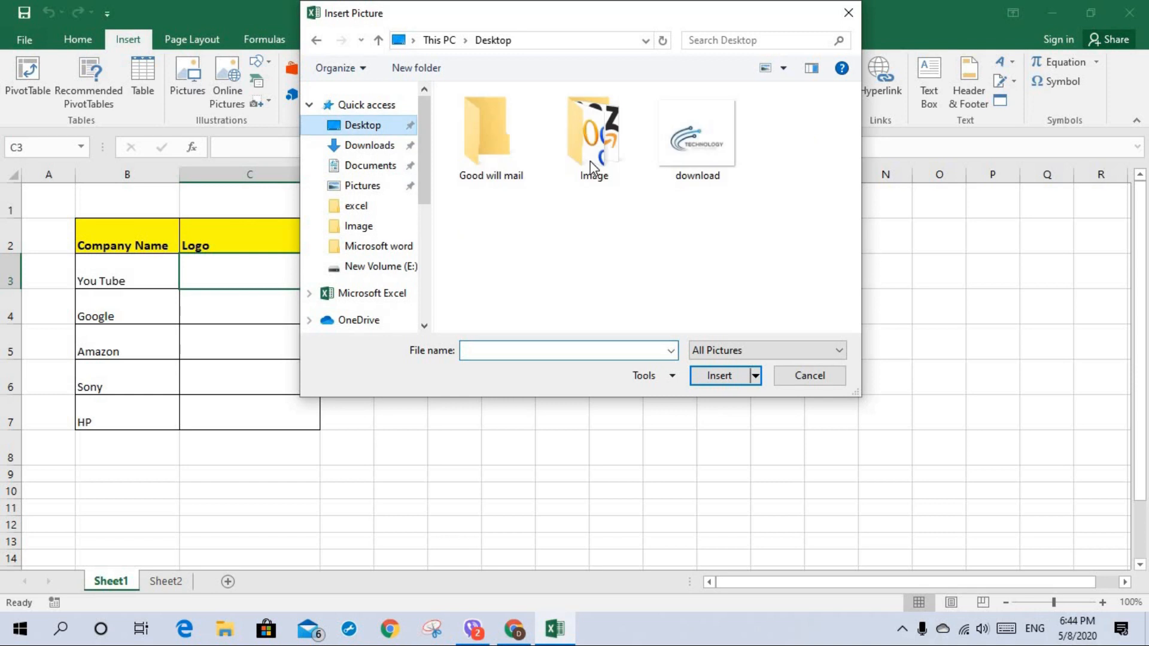
double_click(587, 158)
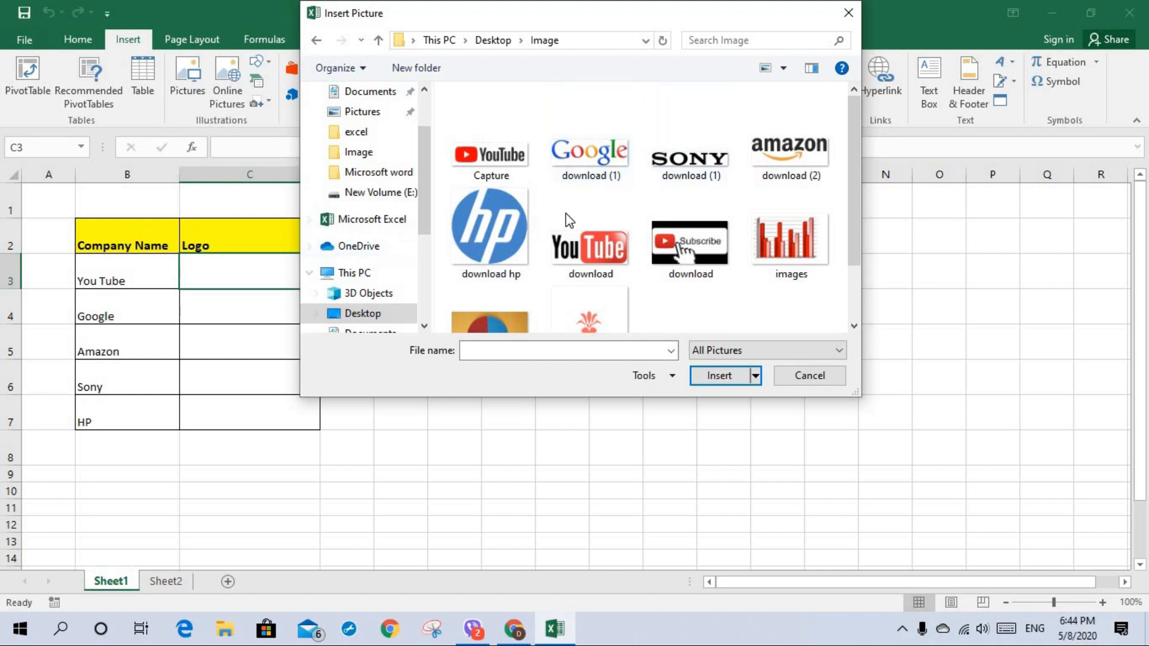
left_click(506, 160)
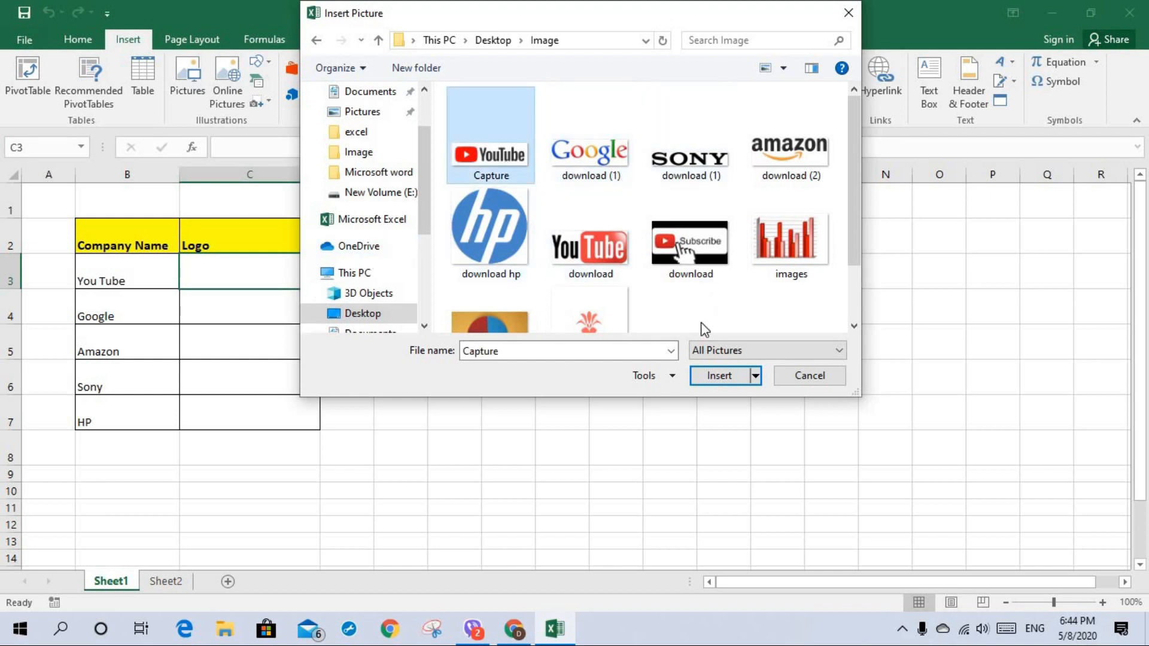
left_click(703, 374)
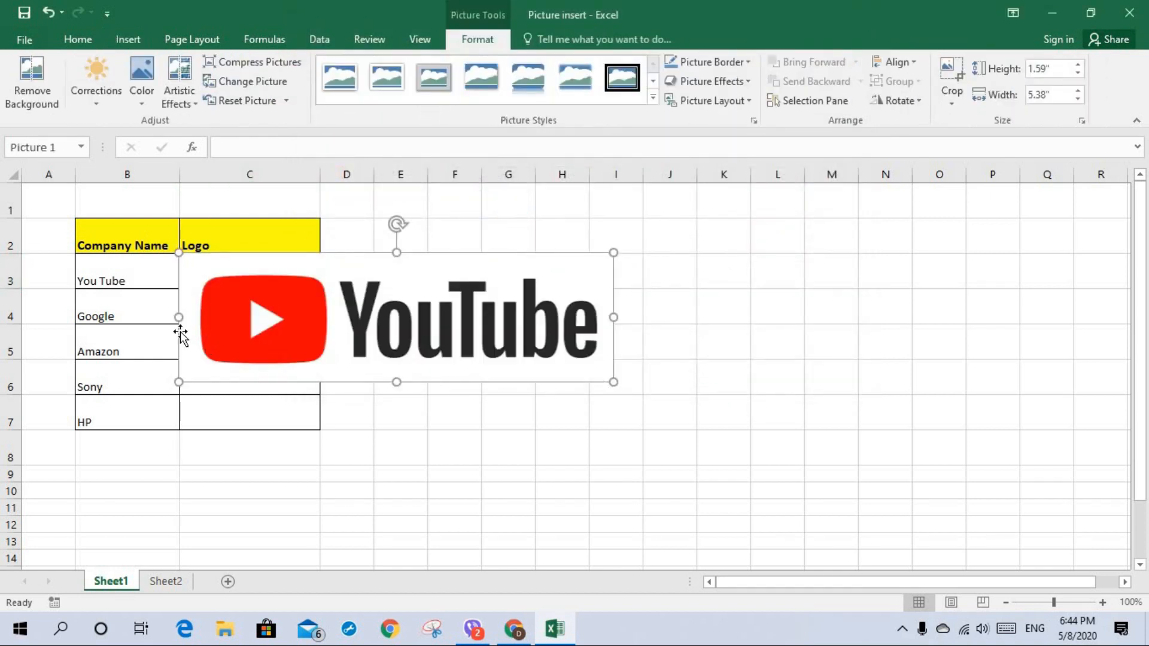
- Move the YouTube logo to the empty area beside the table and shrink it to about 0.57" high and 1.5" wide
left_click_drag(318, 264, 245, 249)
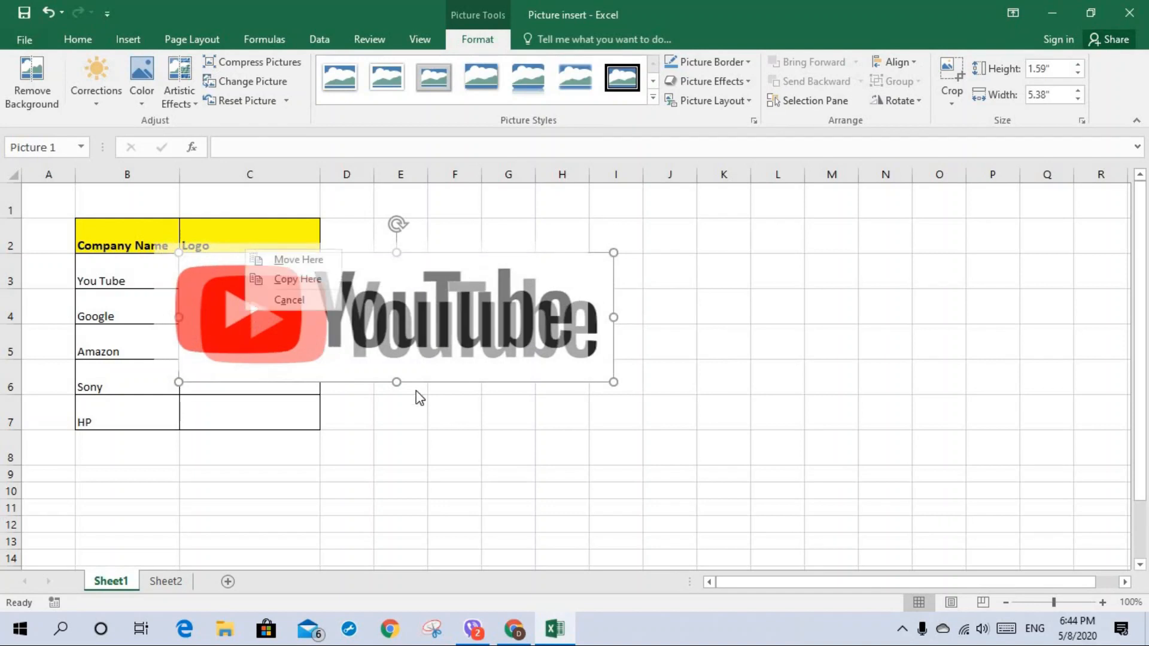
left_click(412, 401)
left_click(397, 409)
left_click_drag(577, 318, 529, 373)
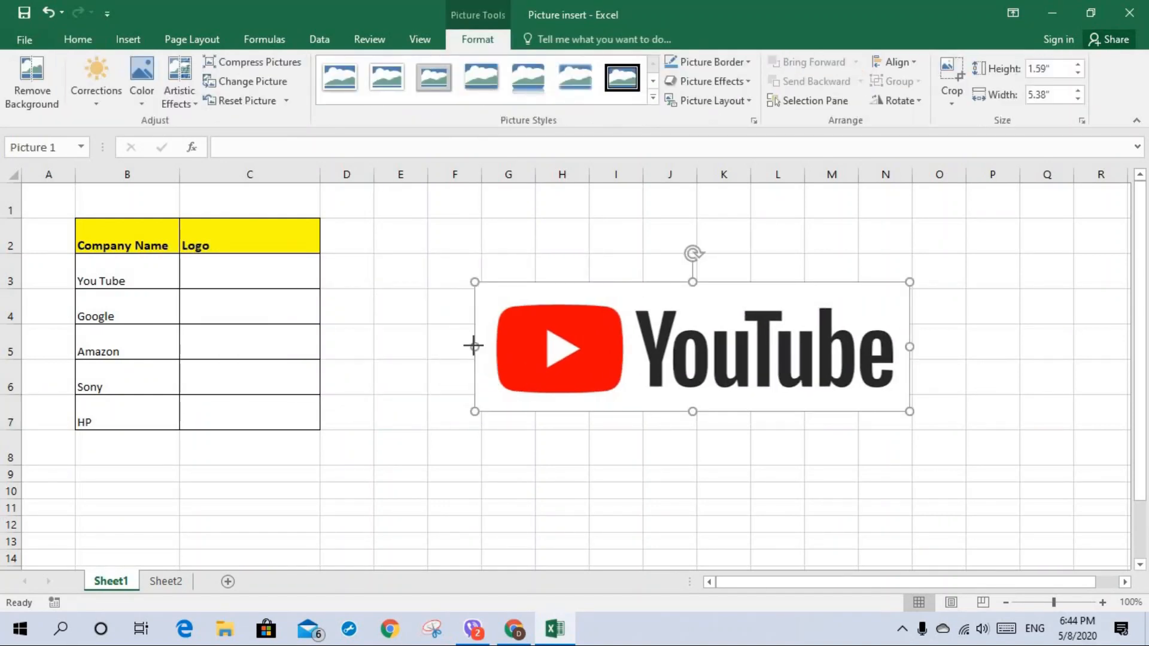
left_click_drag(590, 337, 652, 325)
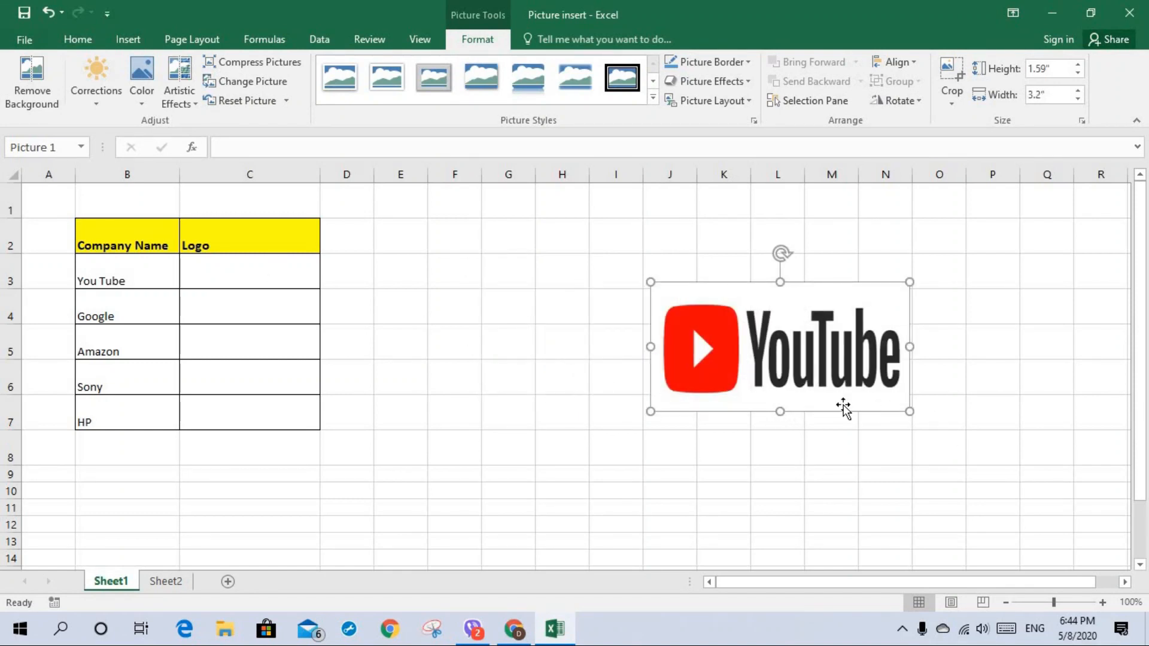
left_click_drag(781, 411, 780, 361)
left_click_drag(913, 321, 817, 322)
- Place the YouTube logo in cell C3 and reduce its height to about 0.34" so it fits the cell
left_click_drag(733, 282, 259, 262)
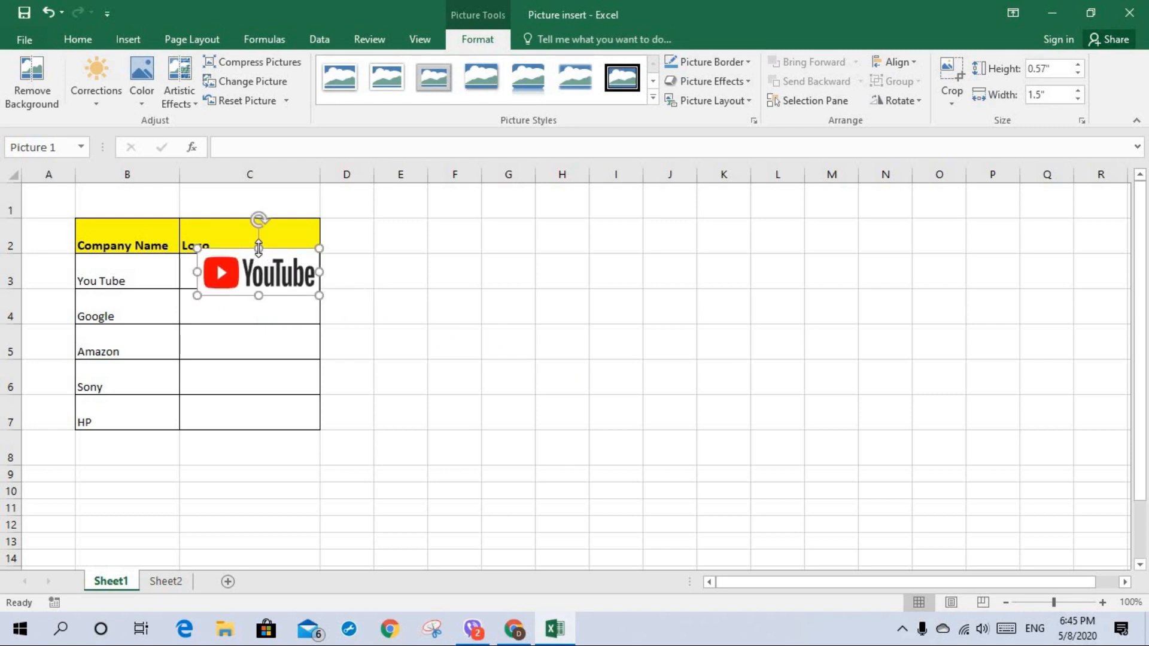
scroll(258, 249, "down", 3)
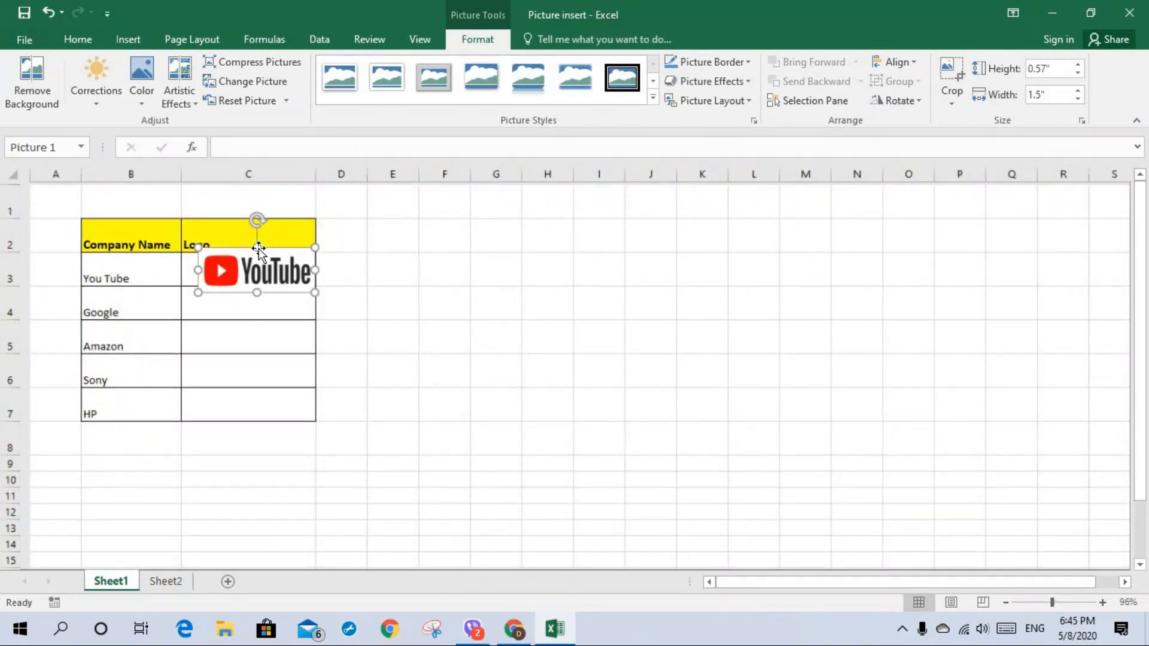
left_click_drag(248, 245, 218, 267)
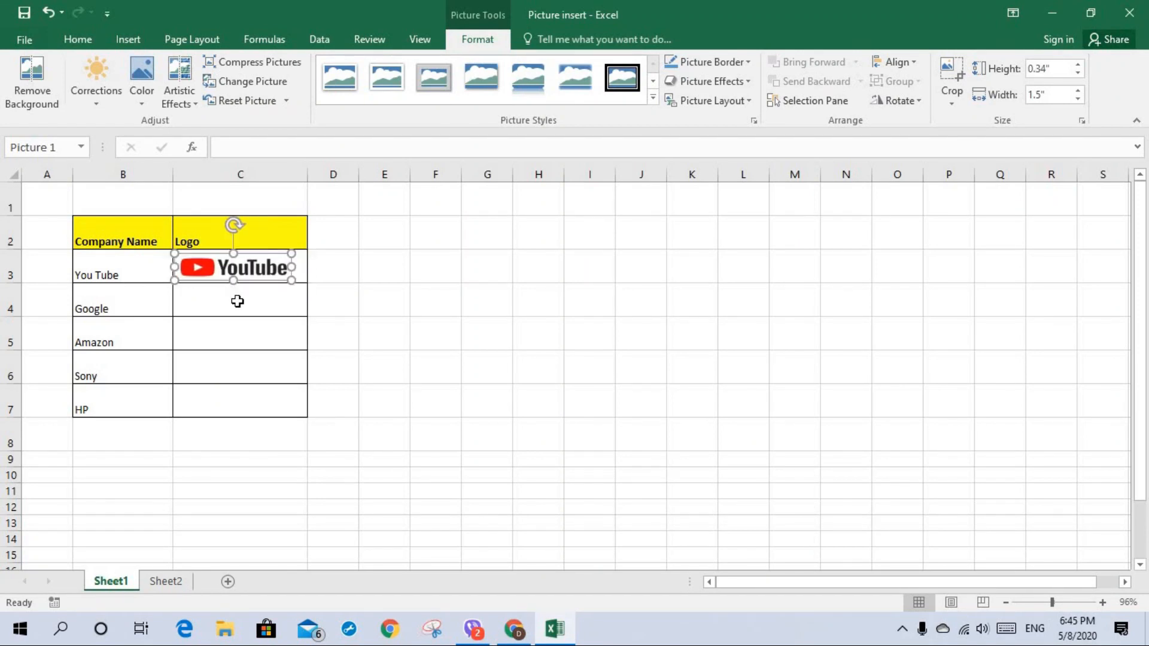
- Insert the Google logo picture download (1) from the Image folder at cell C4
left_click(238, 301)
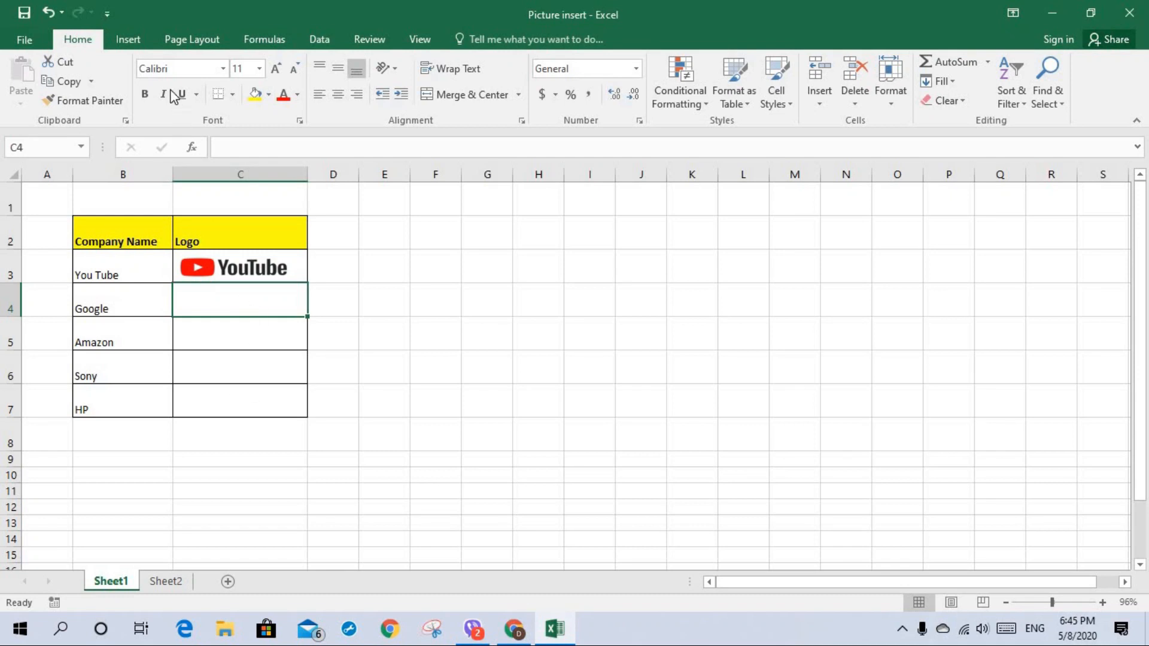
left_click(122, 37)
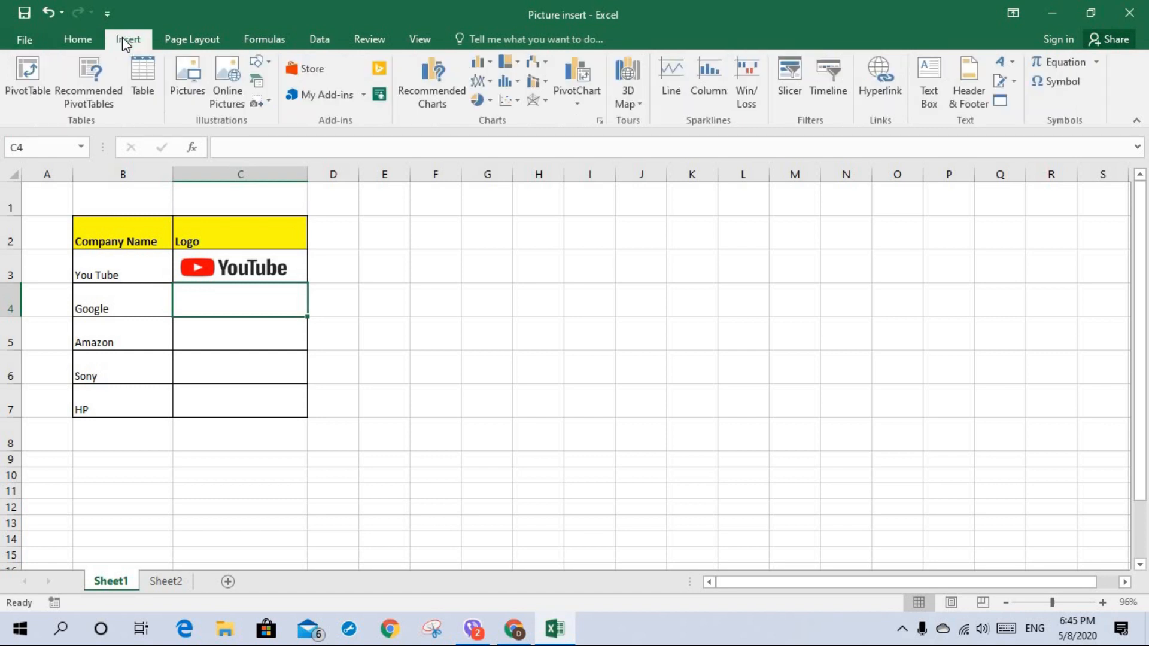
left_click(187, 91)
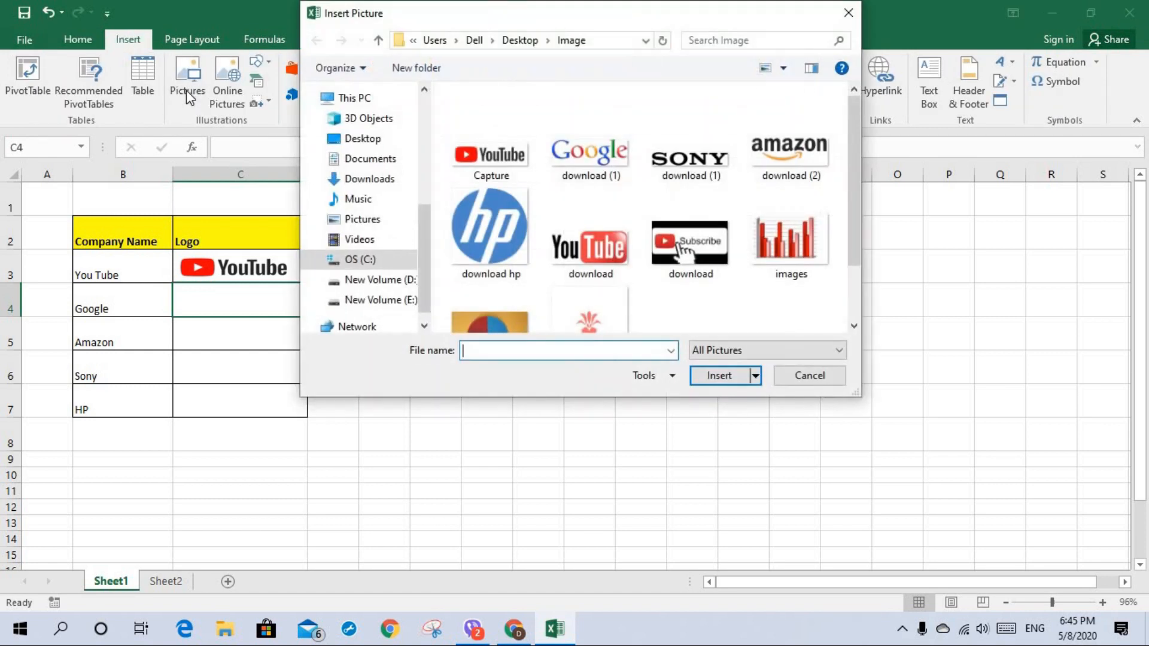
left_click(590, 151)
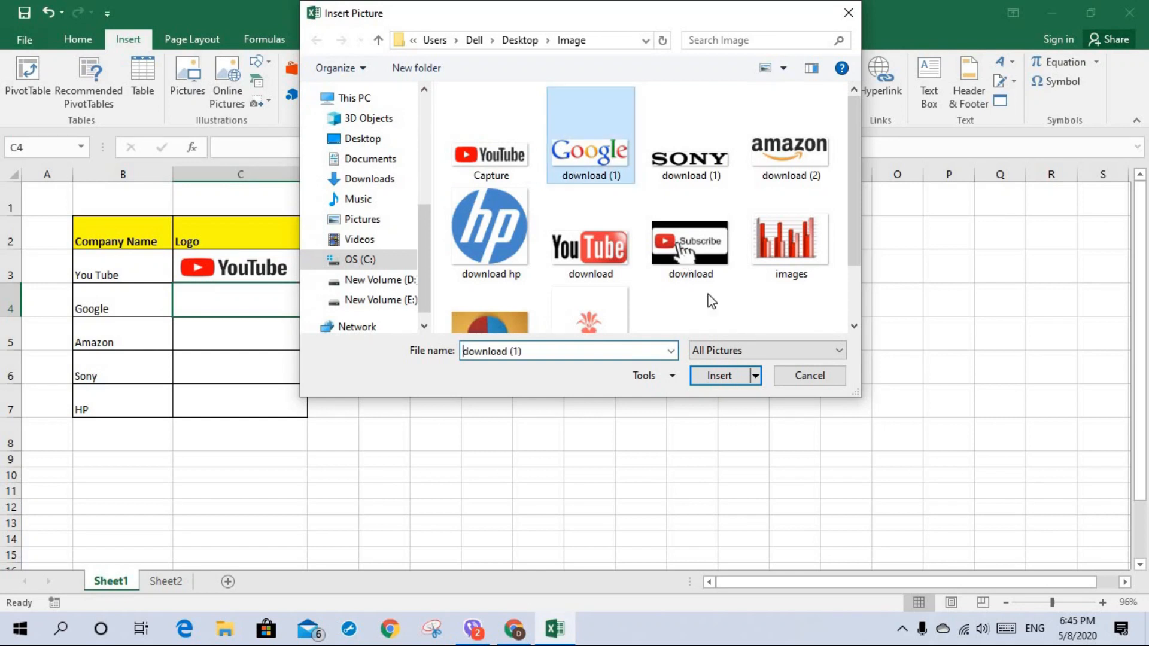
left_click(721, 377)
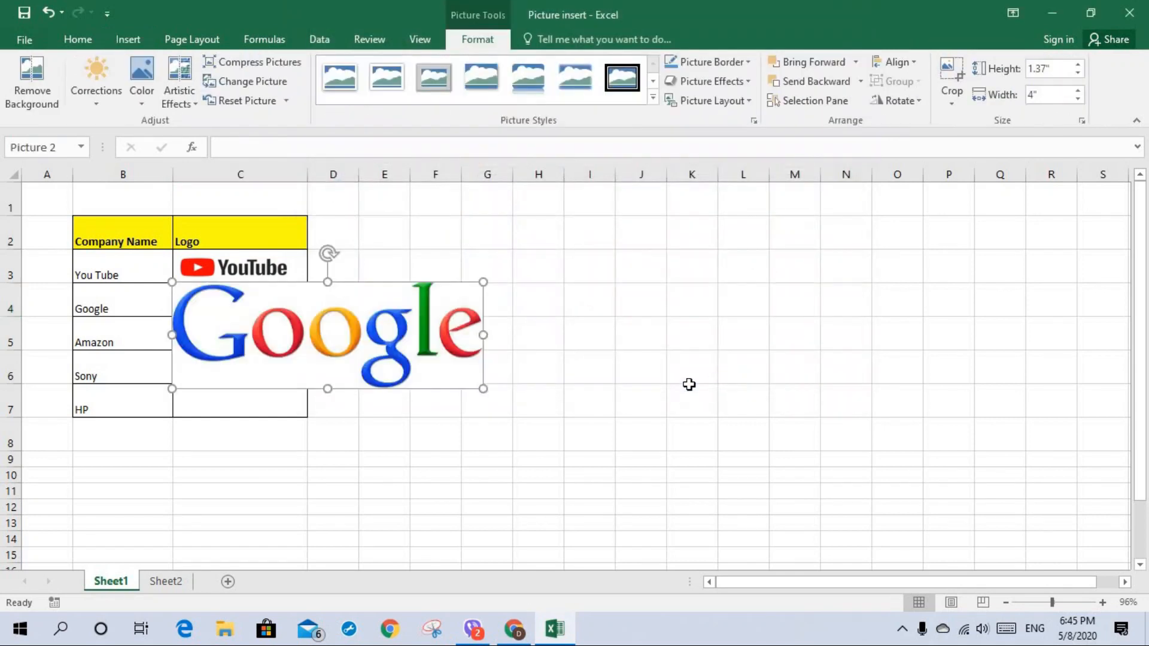
- Move the Google logo to the empty area beside the table and shrink it to about 0.41" high and 1.66" wide
left_click_drag(289, 301, 585, 302)
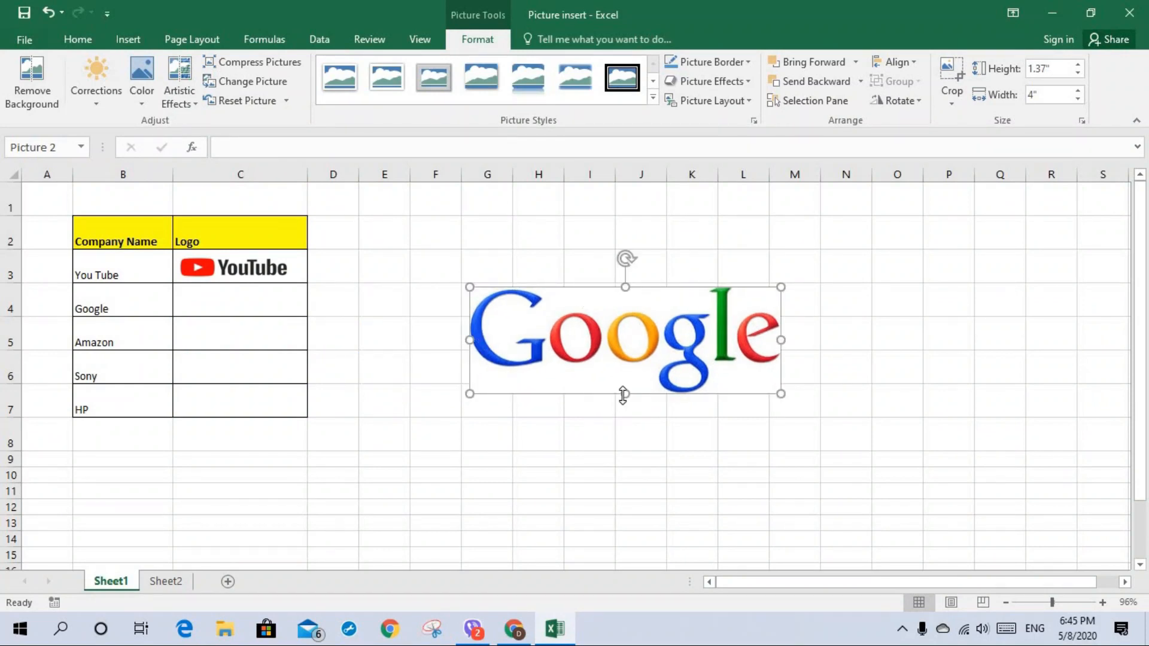
left_click_drag(625, 397, 609, 345)
left_click_drag(470, 315, 612, 313)
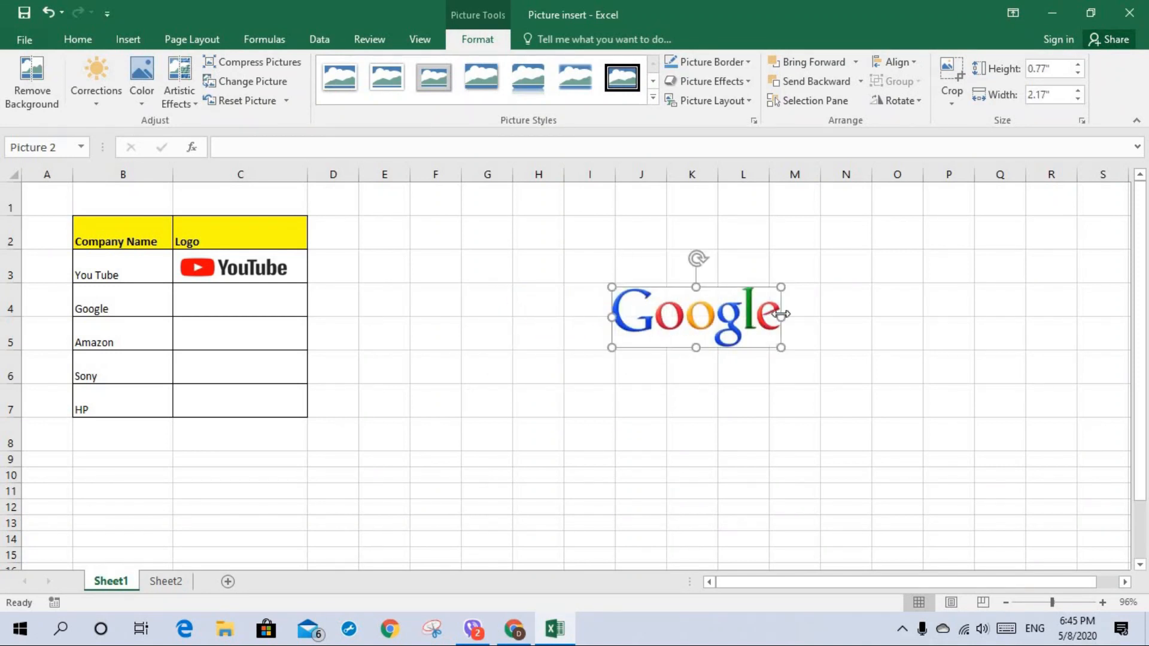
left_click_drag(781, 316, 741, 316)
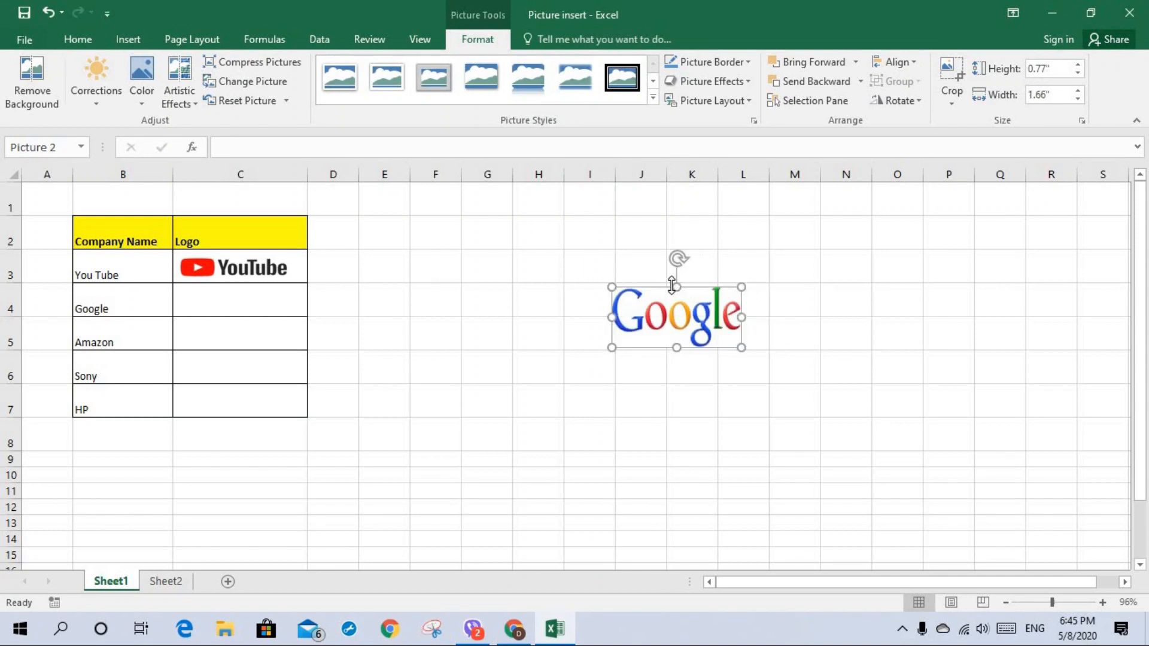
left_click_drag(678, 286, 678, 315)
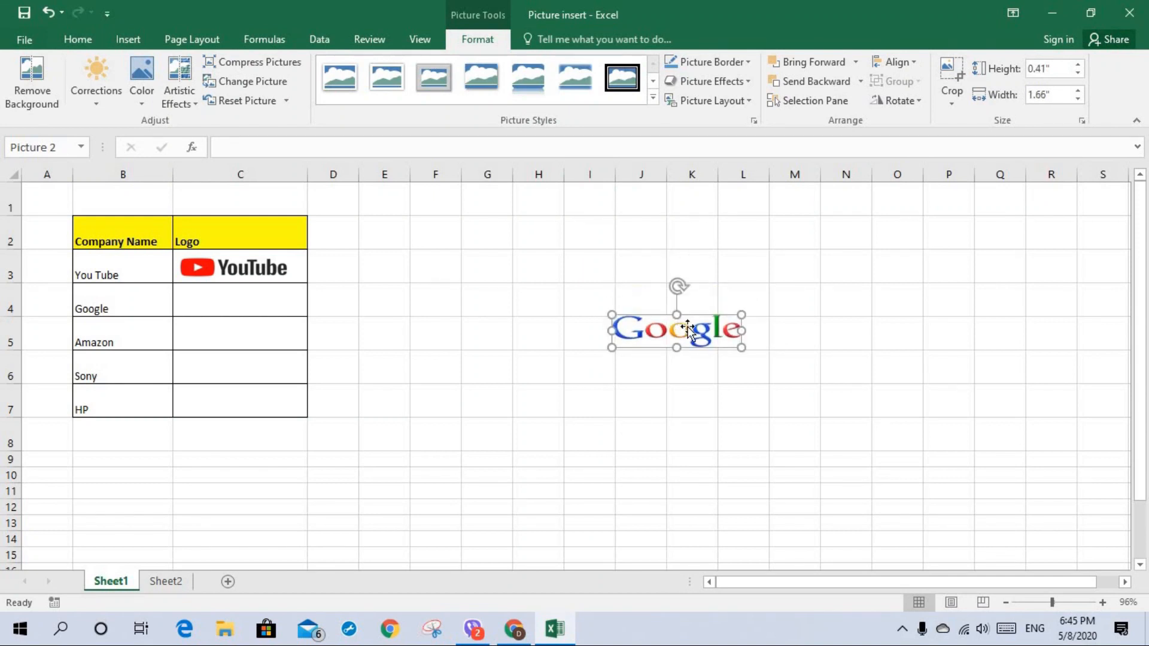
- Place the Google logo in cell C4 and reduce its height to about 0.33" so it fits the cell
left_click_drag(446, 334, 251, 297)
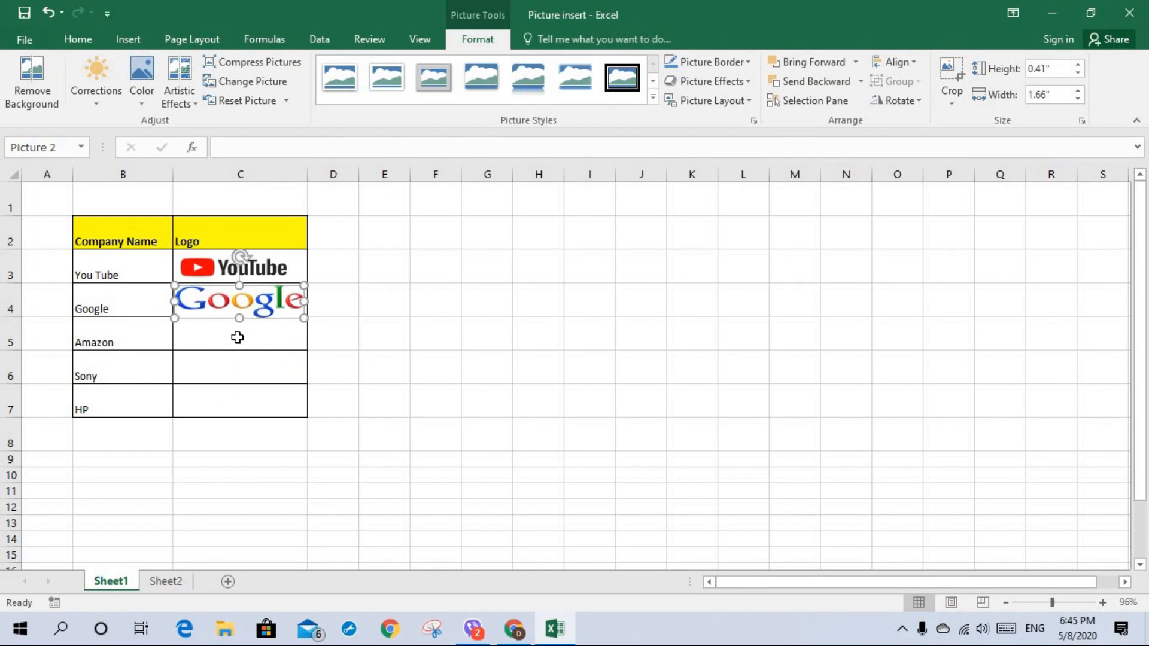
left_click(238, 338)
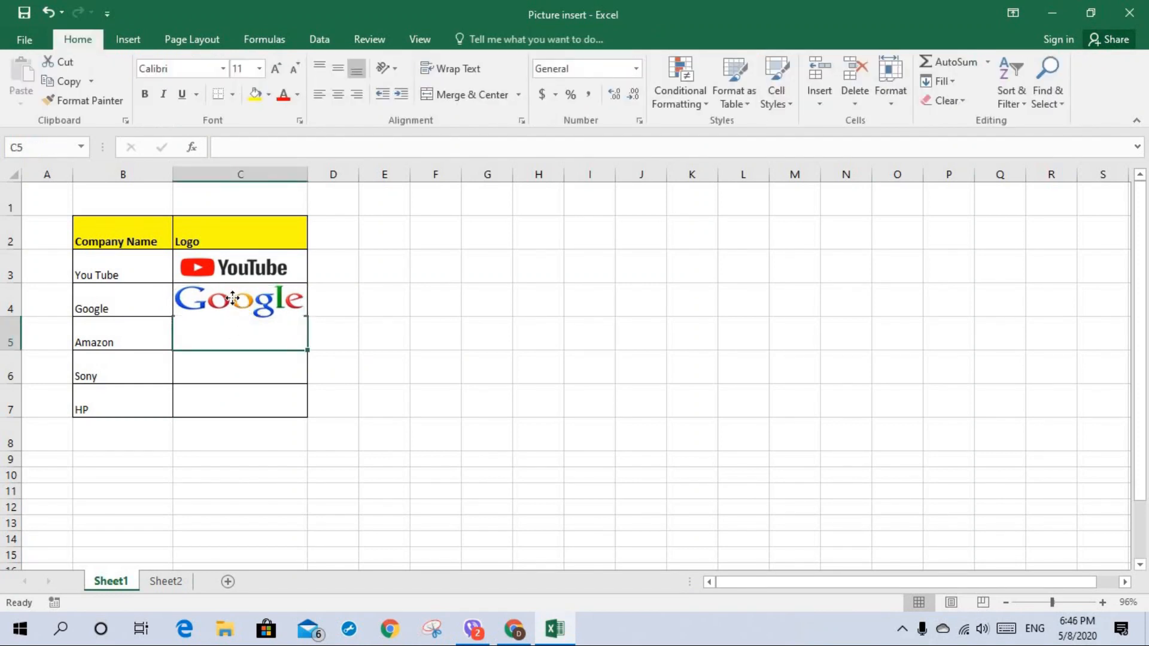
left_click(233, 298)
left_click_drag(239, 318, 240, 311)
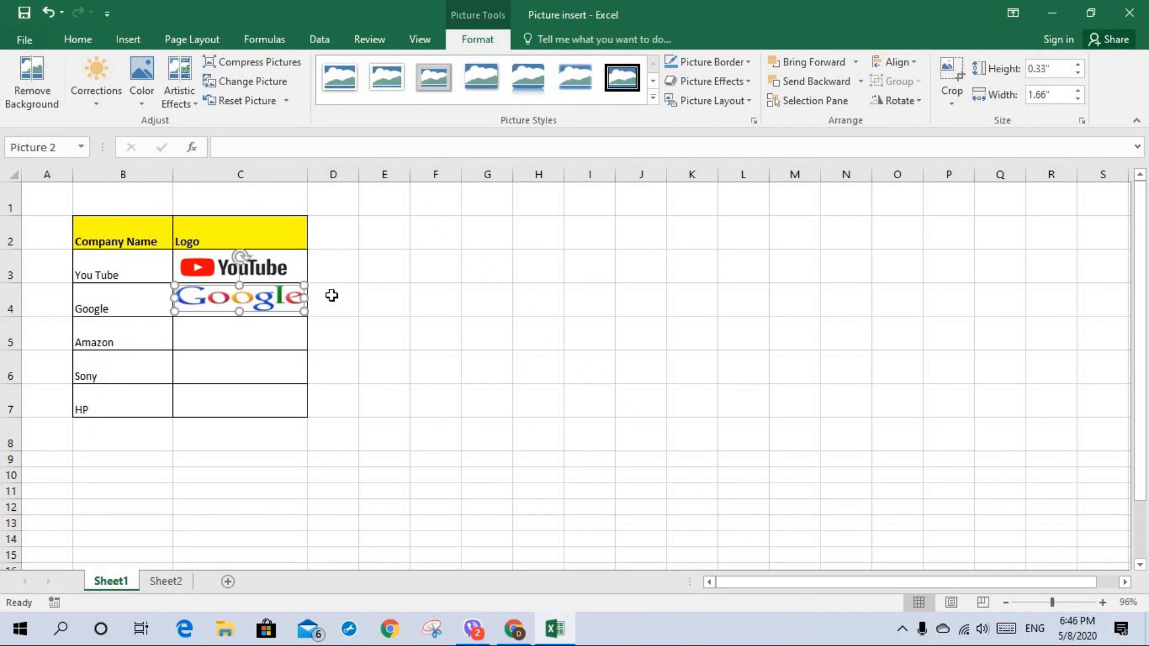
left_click(339, 299)
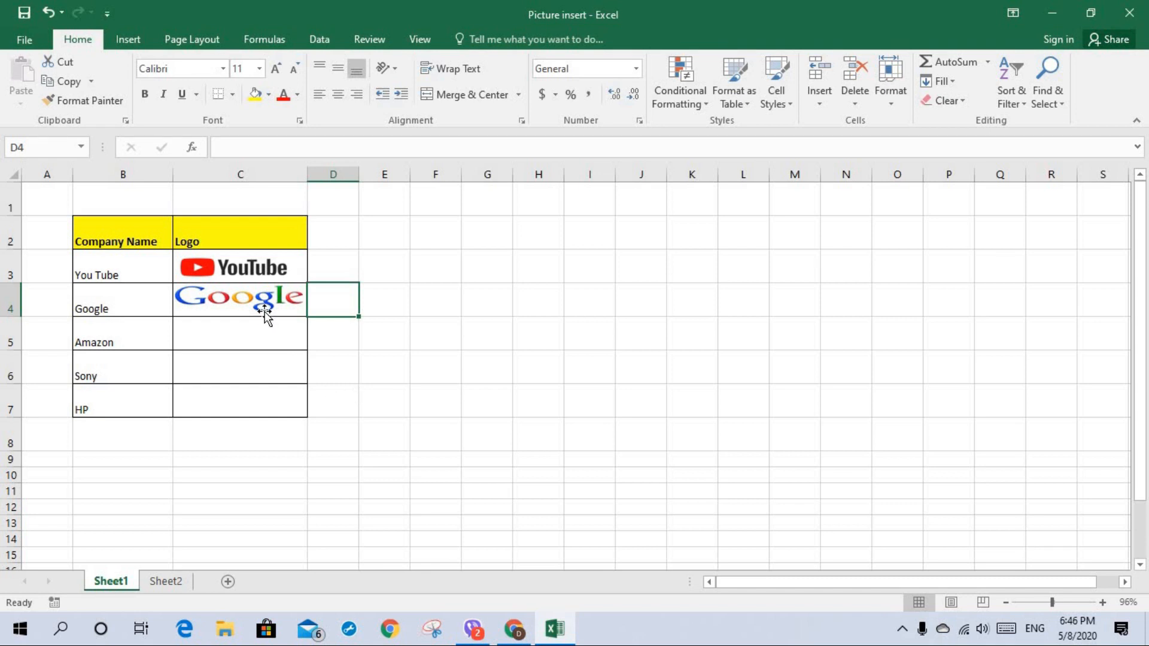
- Switch to Sheet2 and add filters to the Company Name and Logo headers in B2:C2
left_click(166, 581)
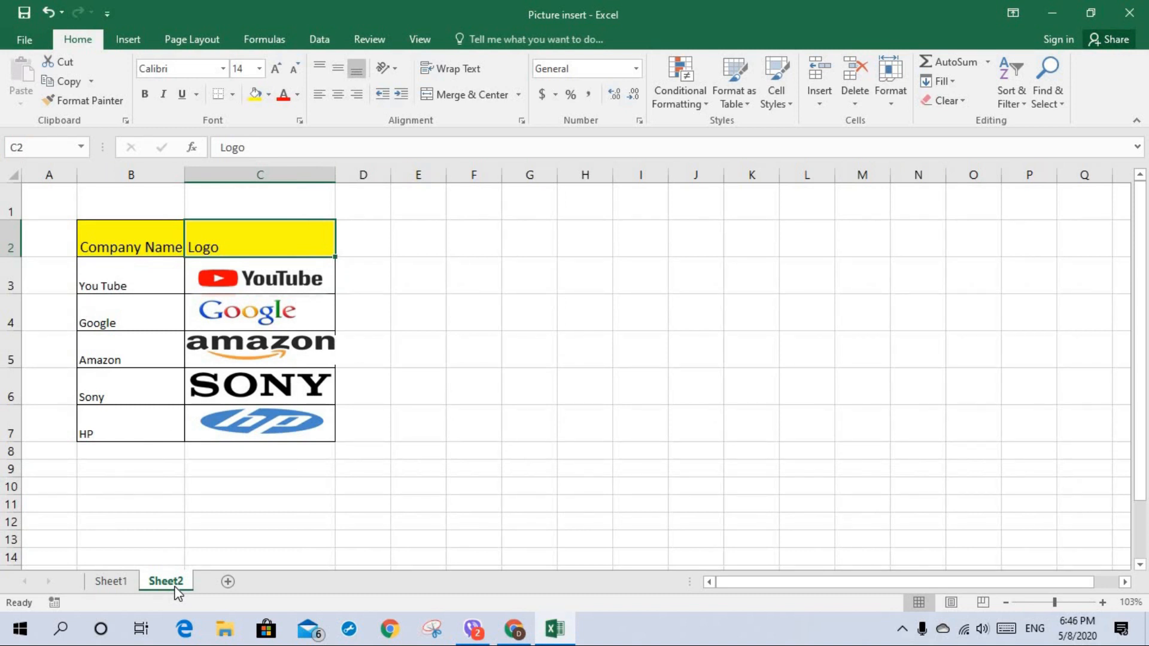
left_click(157, 248)
left_click_drag(232, 251, 234, 251)
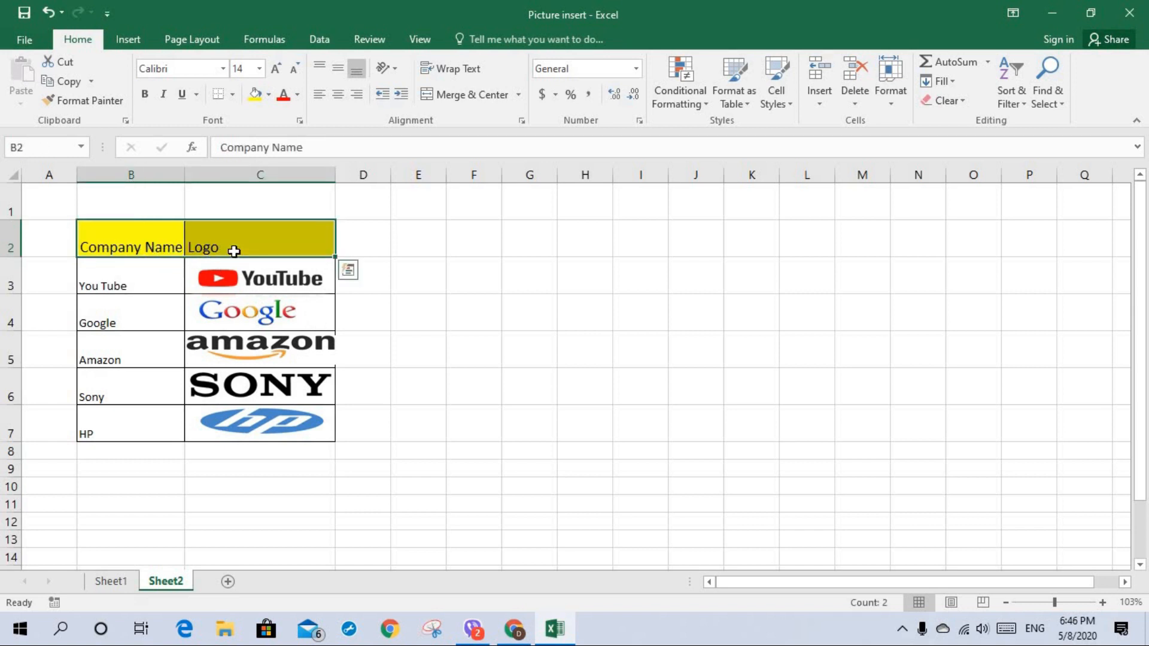
left_click(325, 37)
left_click(559, 89)
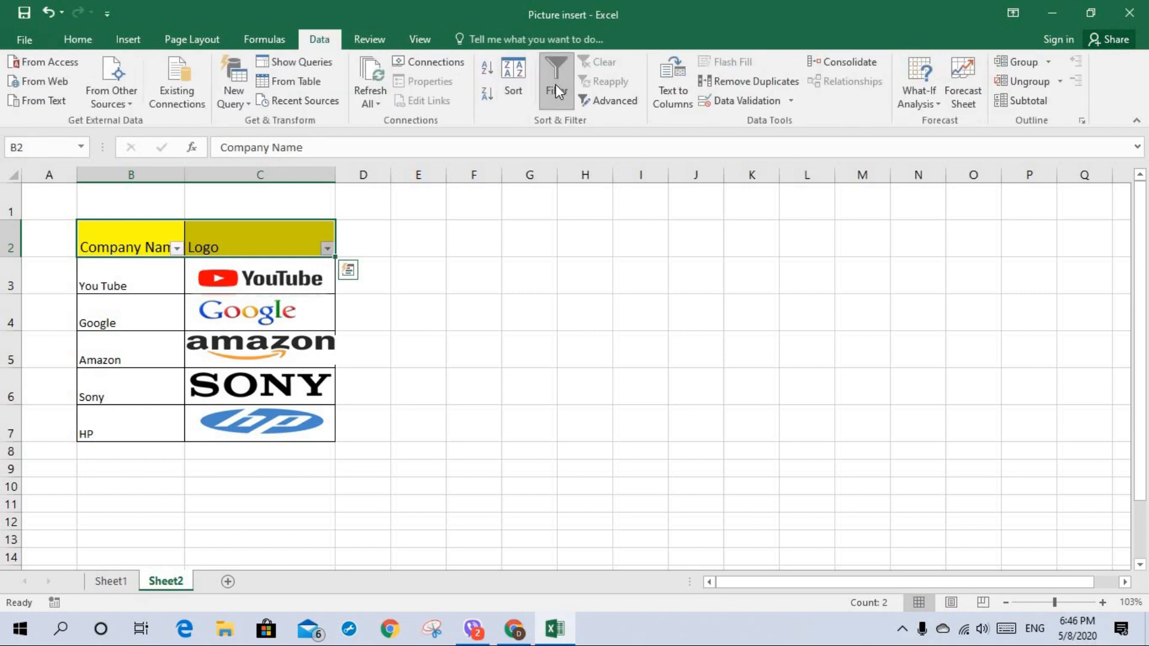
- Filter the Company Name column to only Google and Amazon
left_click(178, 248)
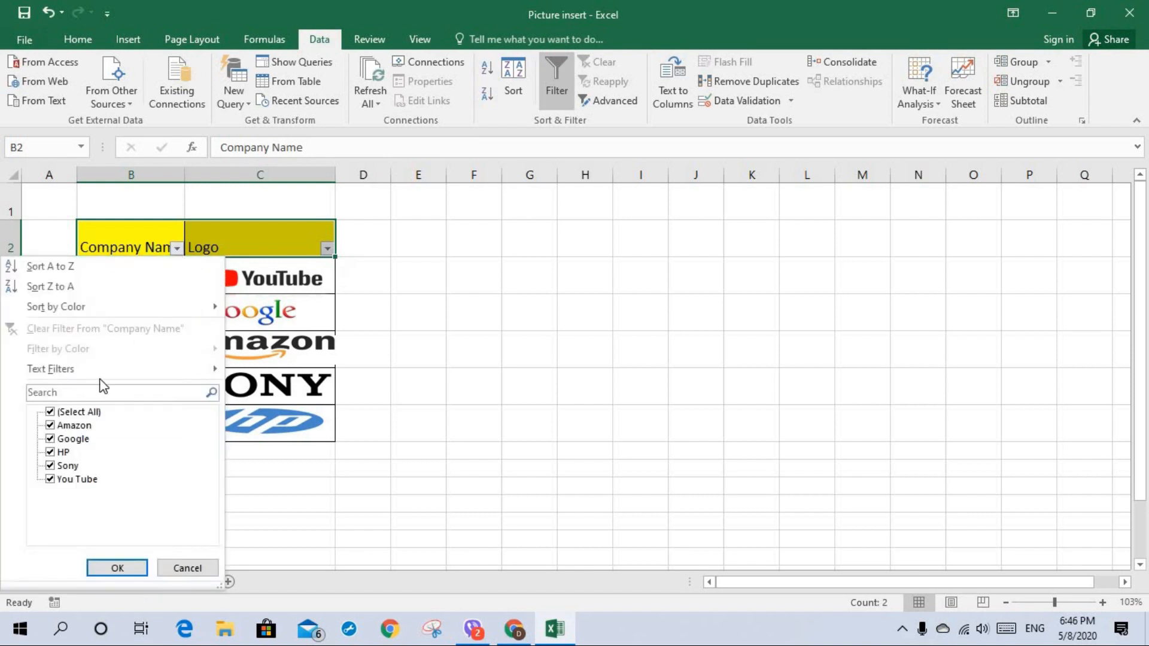
left_click(50, 412)
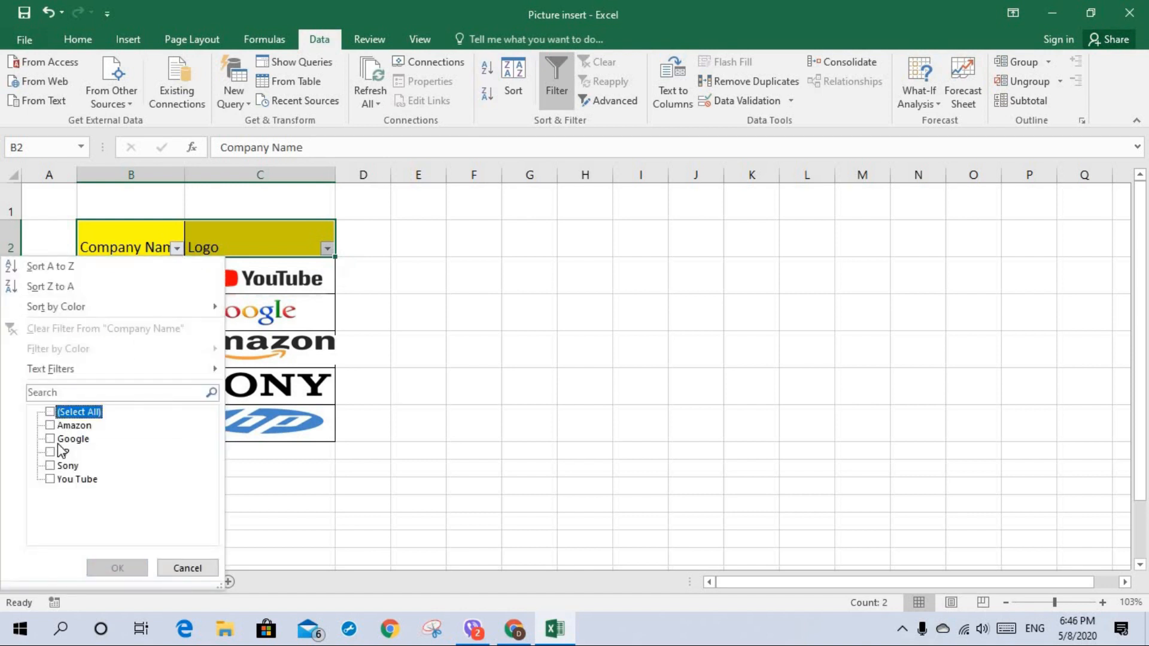
left_click(50, 440)
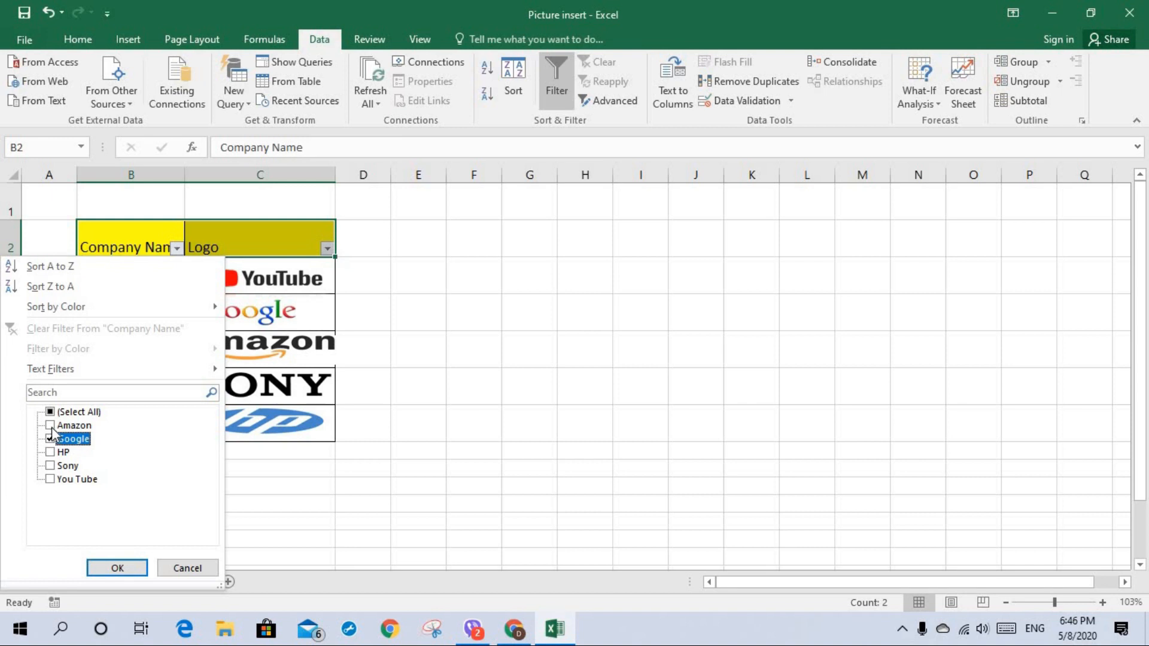
left_click(49, 426)
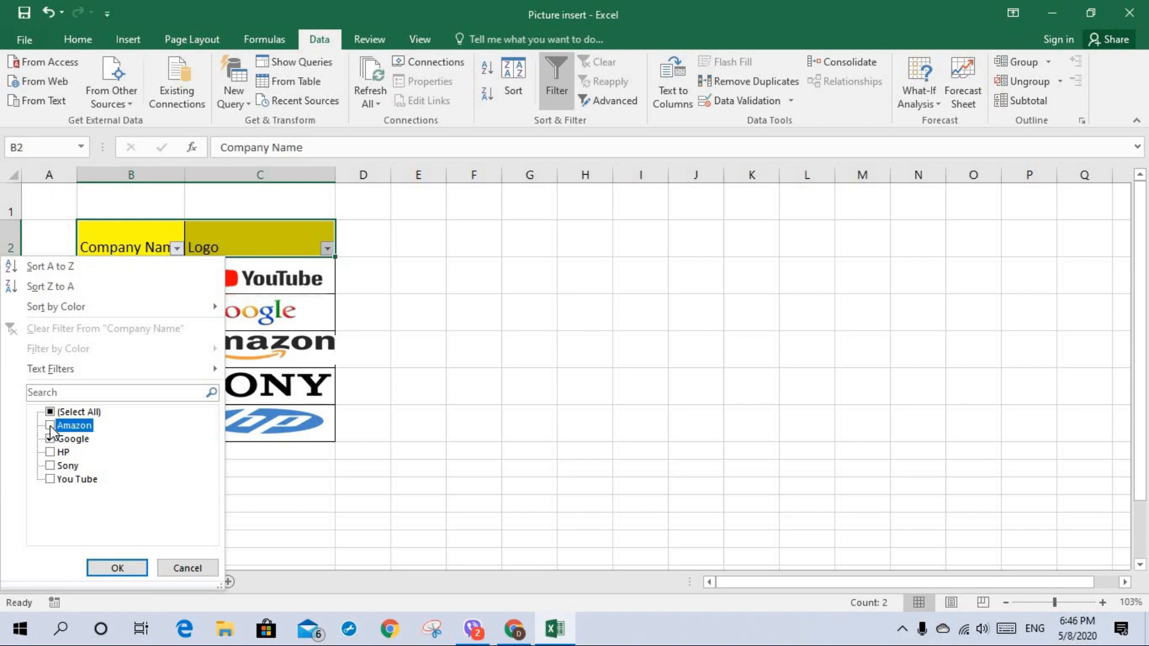
left_click(117, 565)
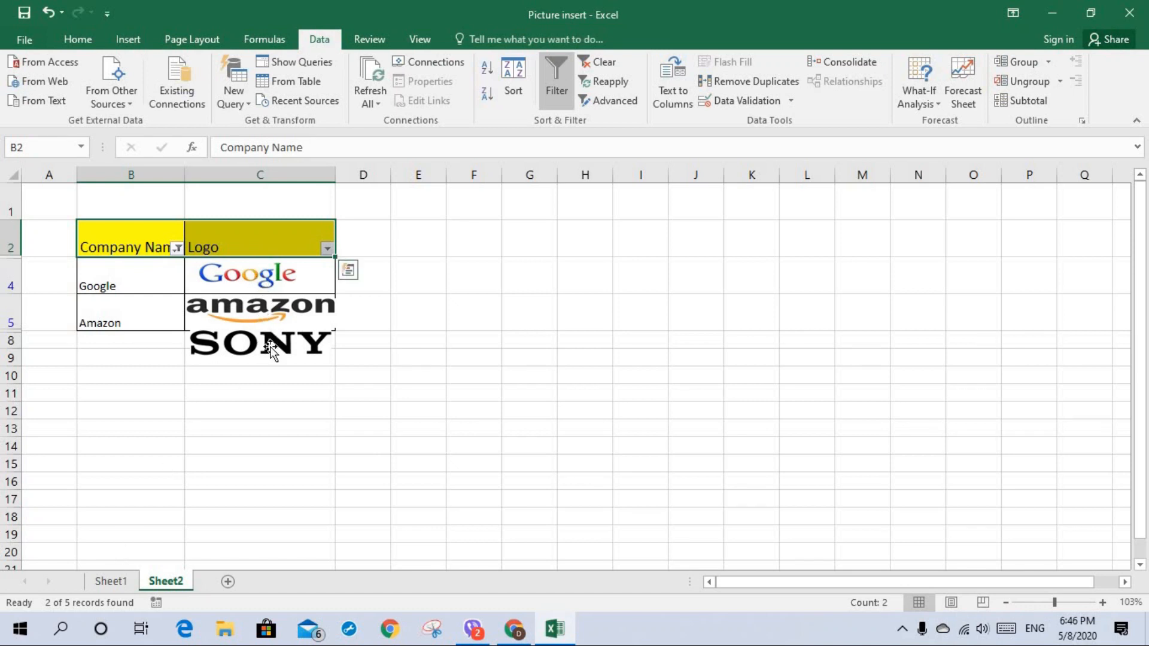
- Reselect all companies in the Company Name filter
left_click(178, 249)
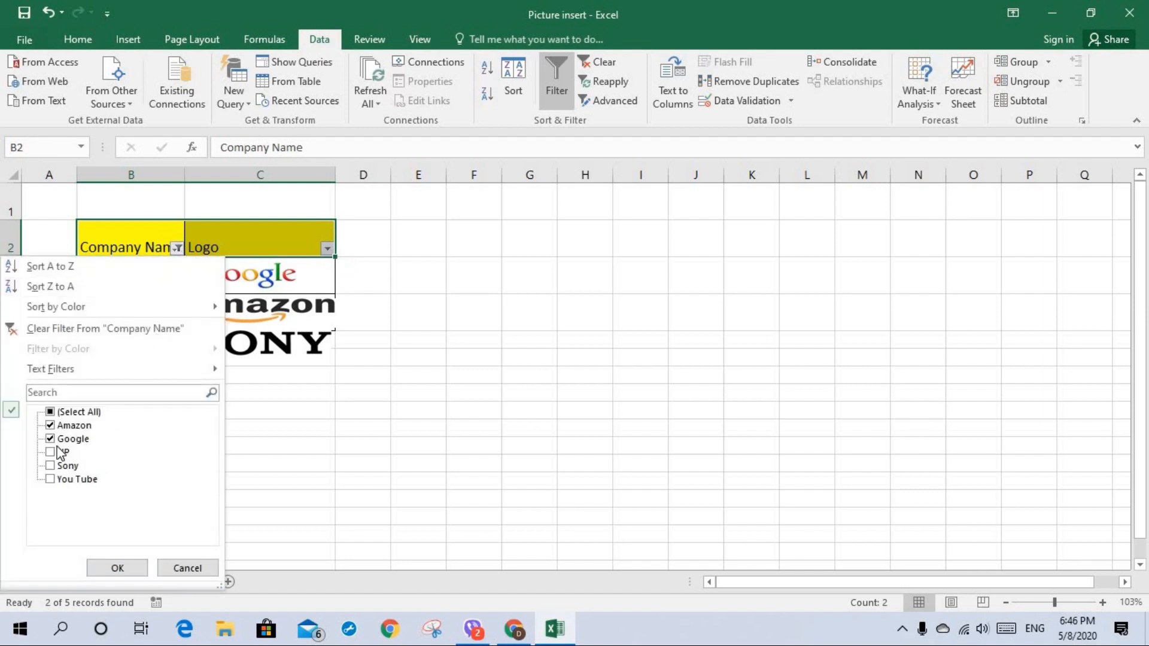
left_click(50, 413)
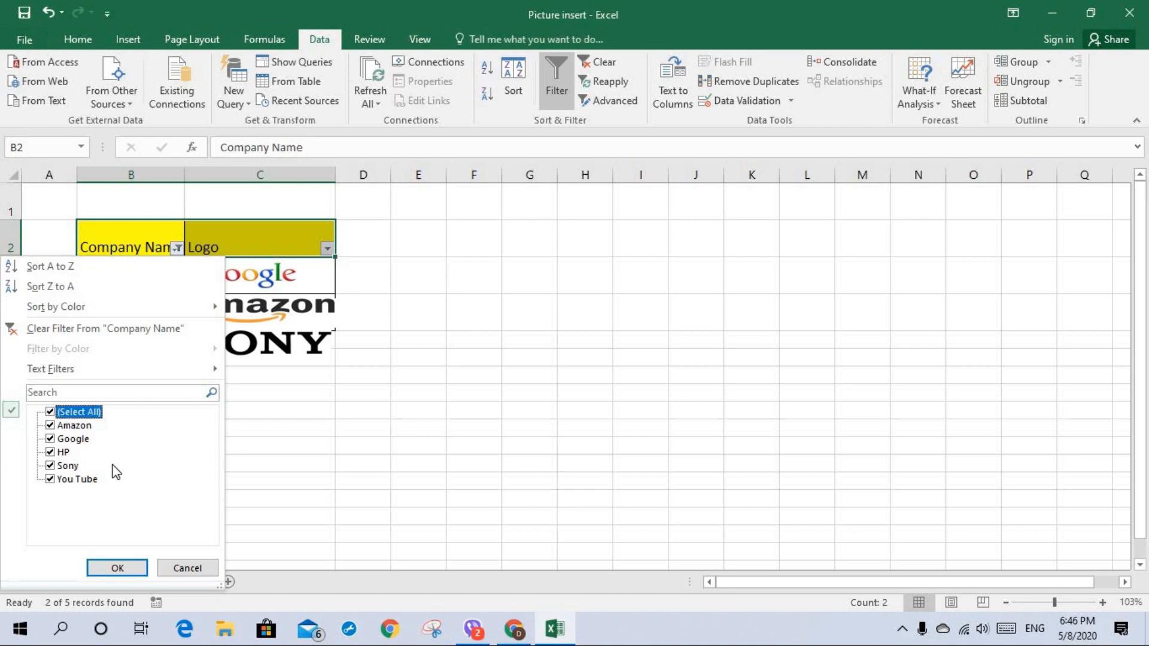
left_click(118, 568)
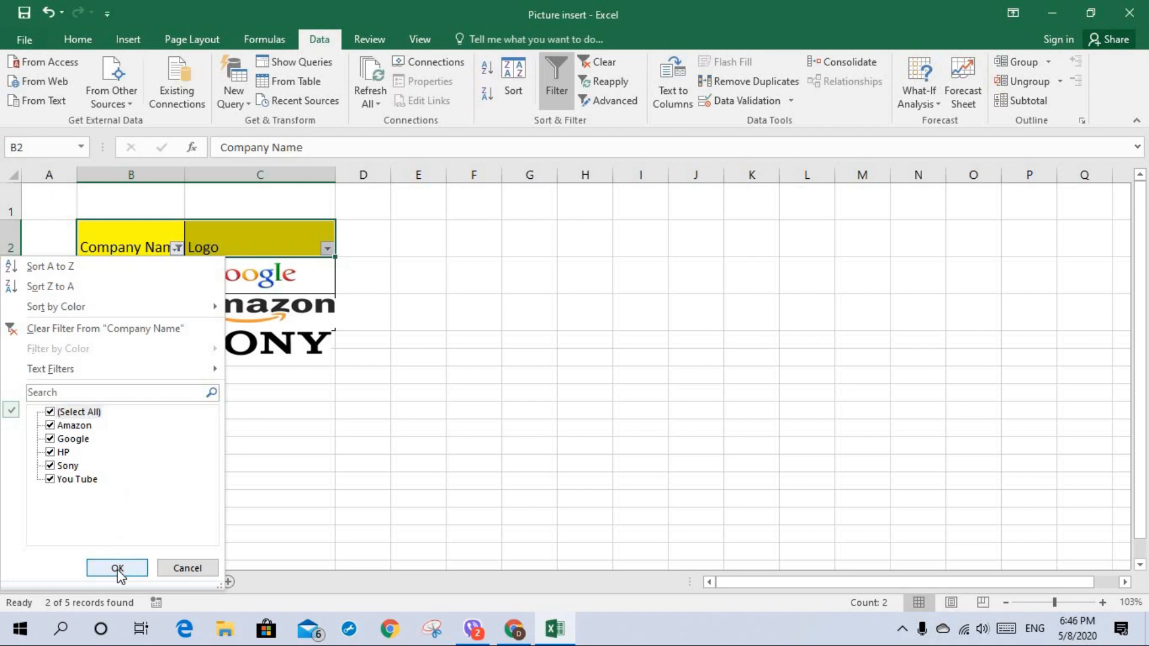
left_click(117, 569)
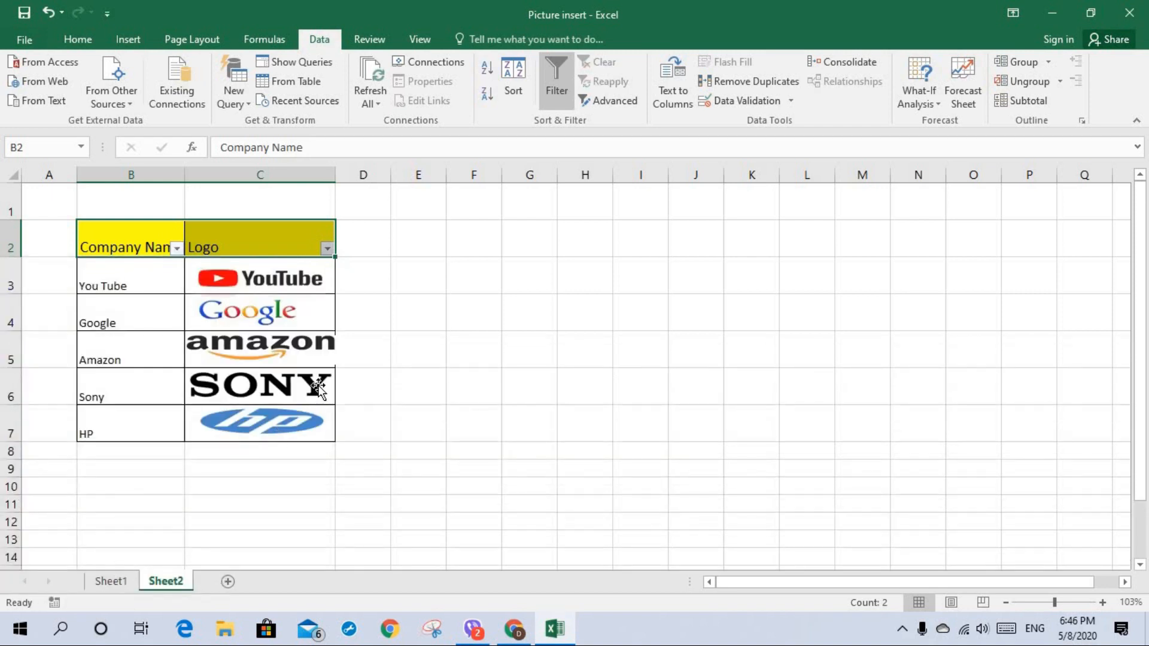
- Check the cell move and size properties of the Amazon and Google logos
left_click(282, 350)
right_click(282, 349)
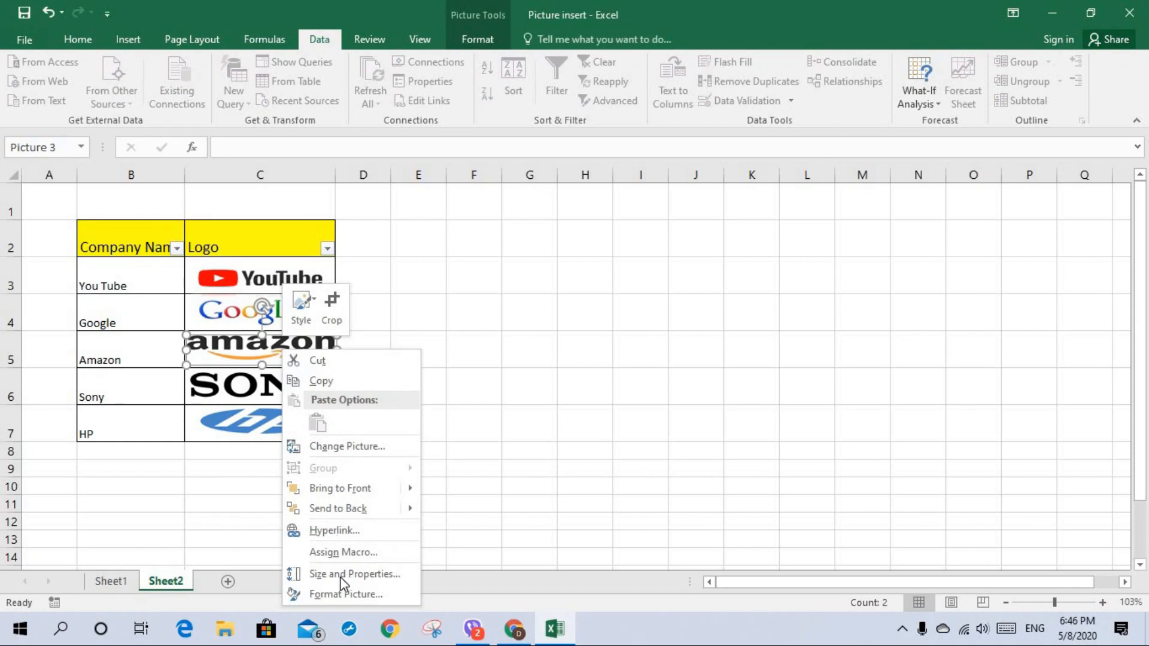
left_click(344, 594)
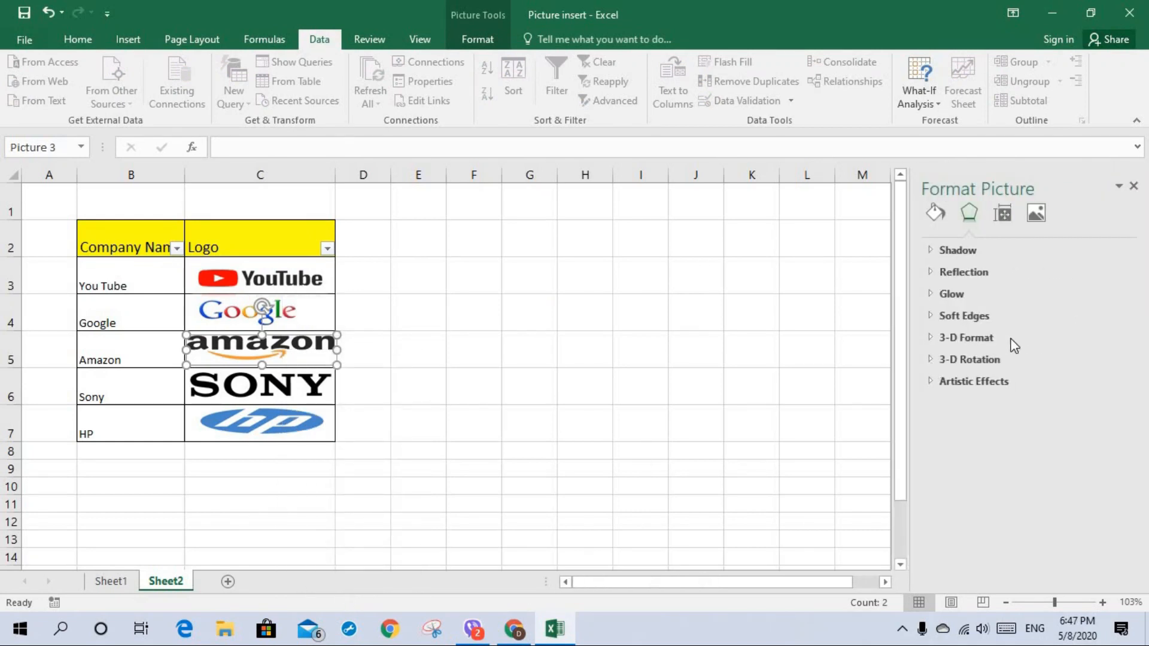
left_click(1003, 214)
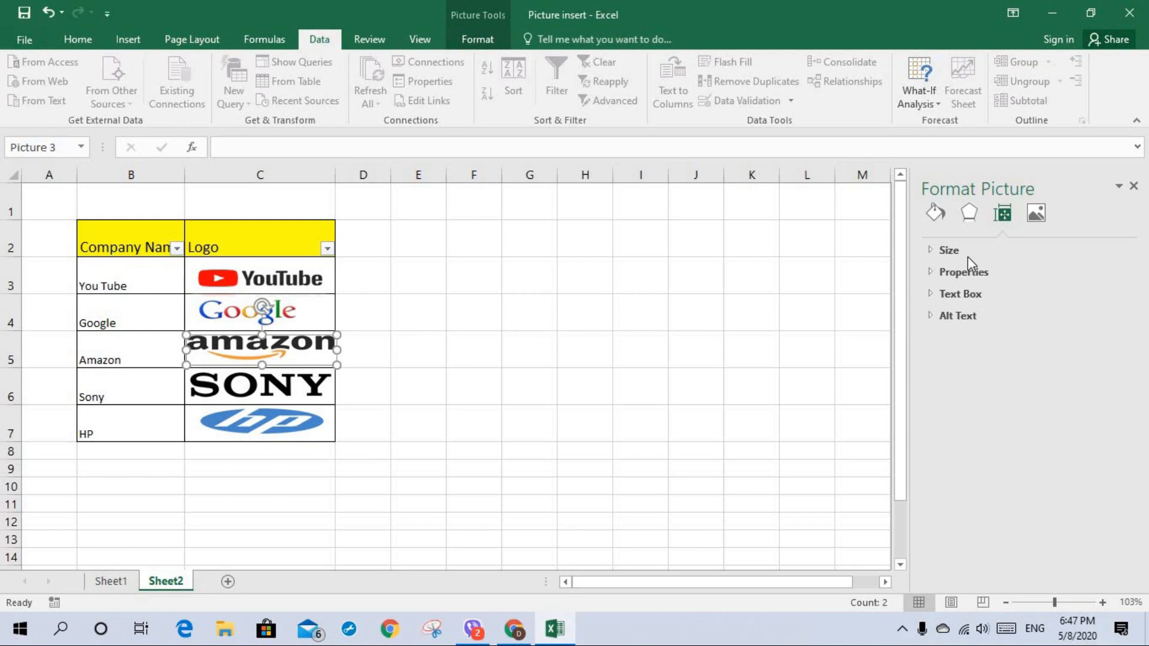
left_click(958, 275)
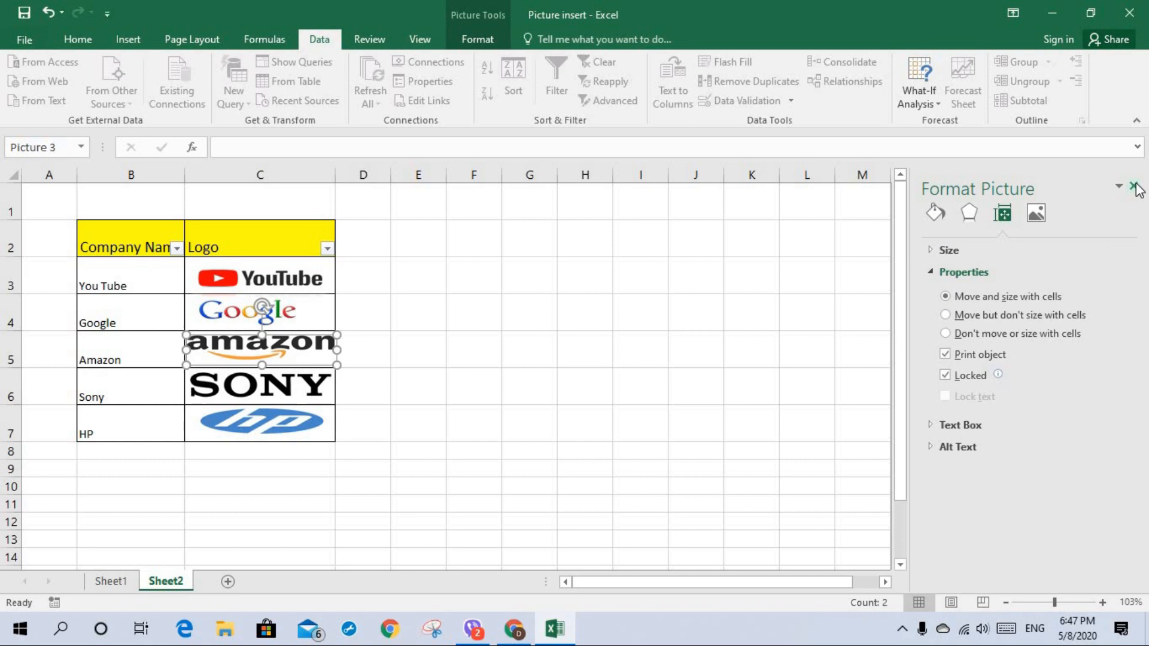
left_click(249, 312)
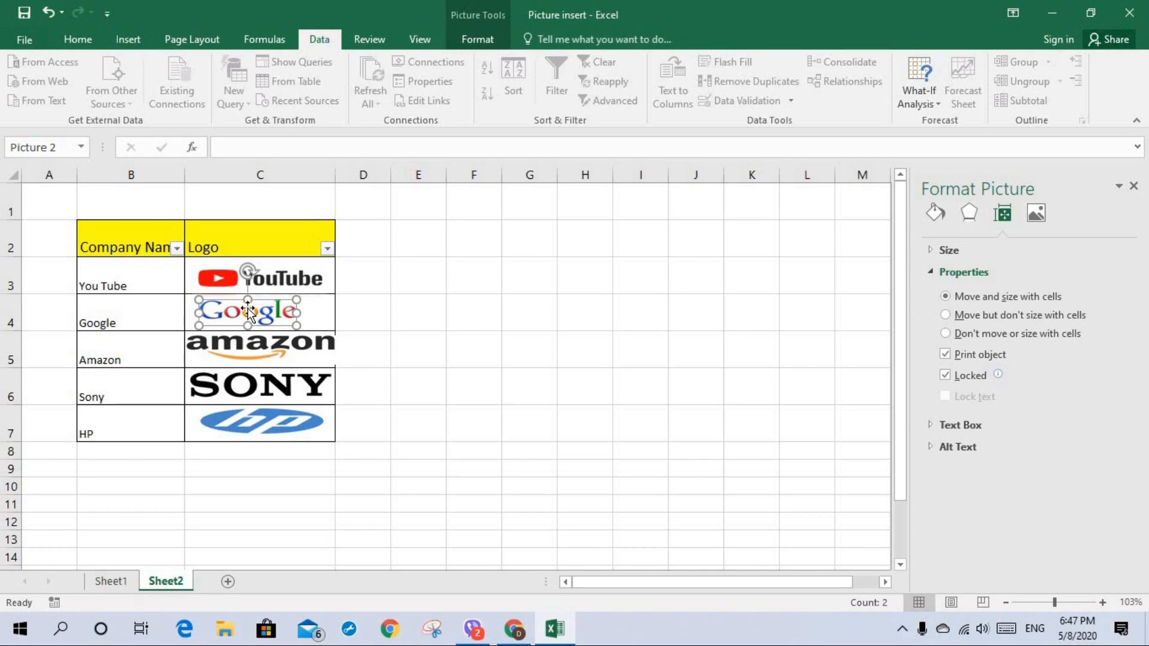
left_click(1134, 186)
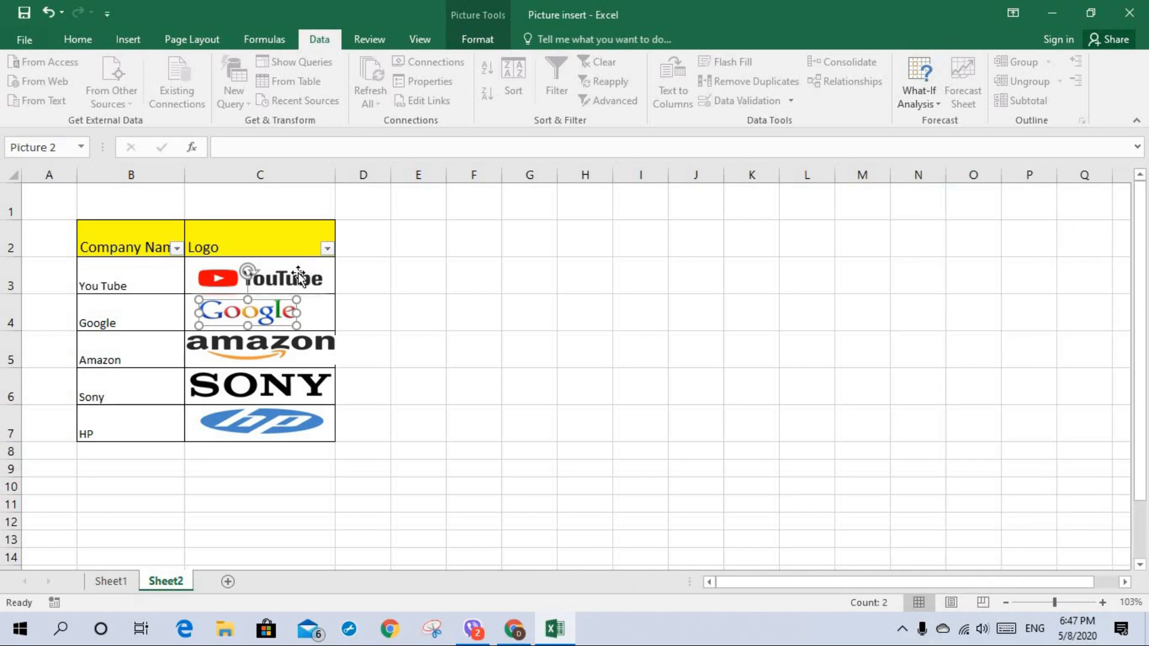
- Check the cell move and size properties of the YouTube logo in cell C3
left_click(299, 277)
right_click(300, 274)
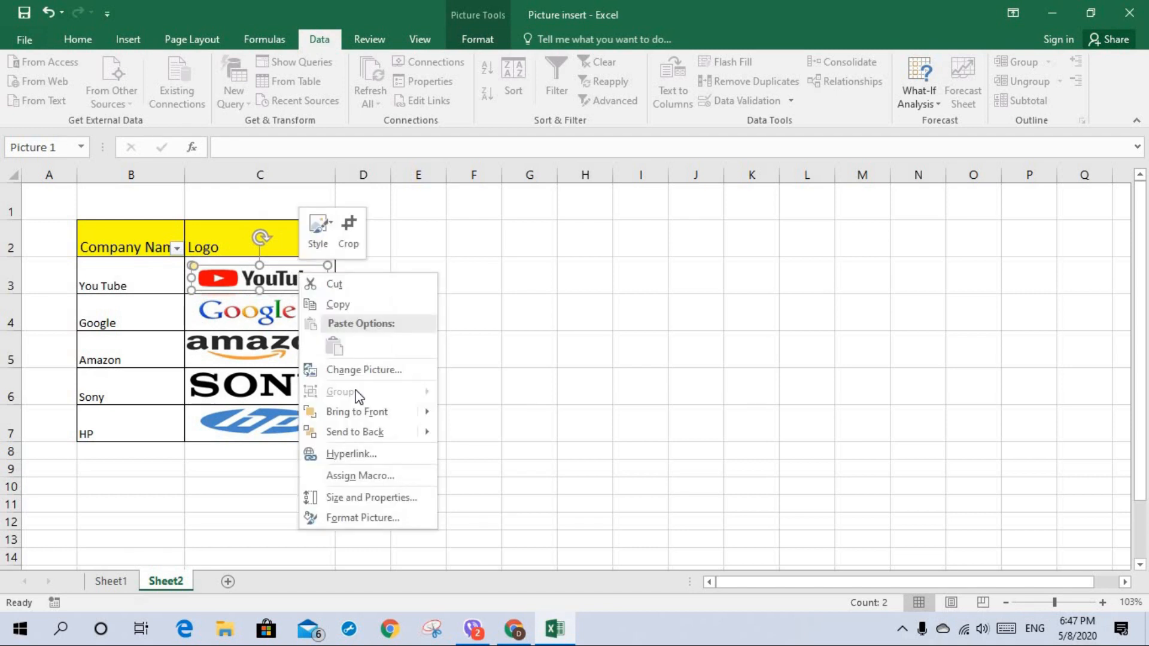
left_click(363, 519)
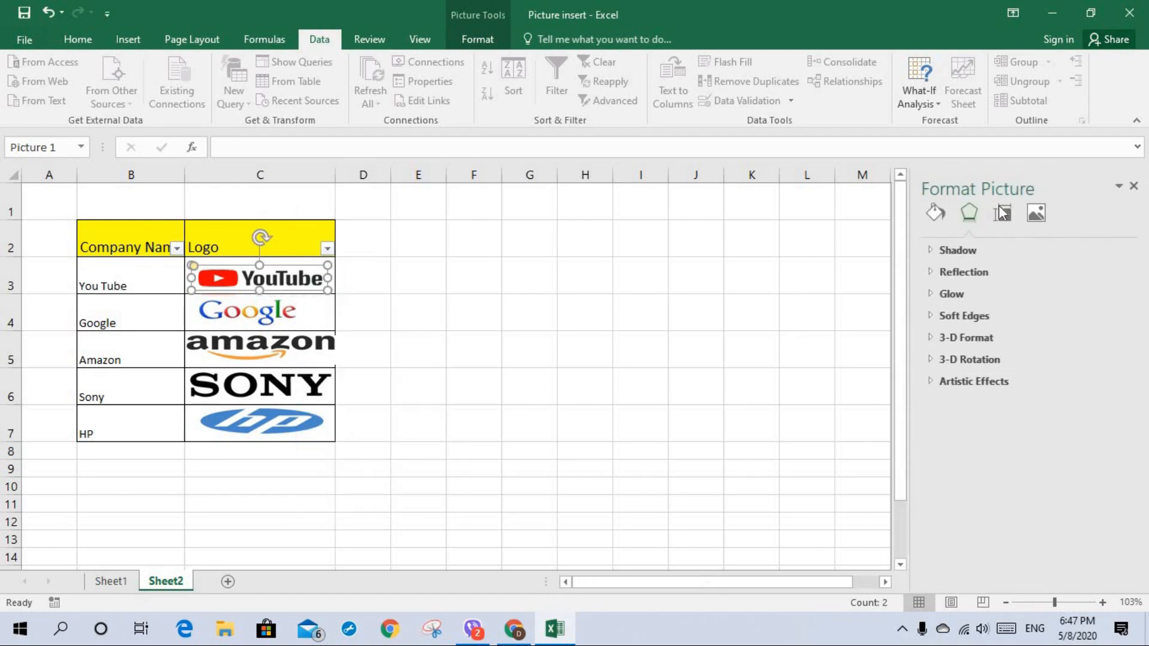
left_click(1003, 212)
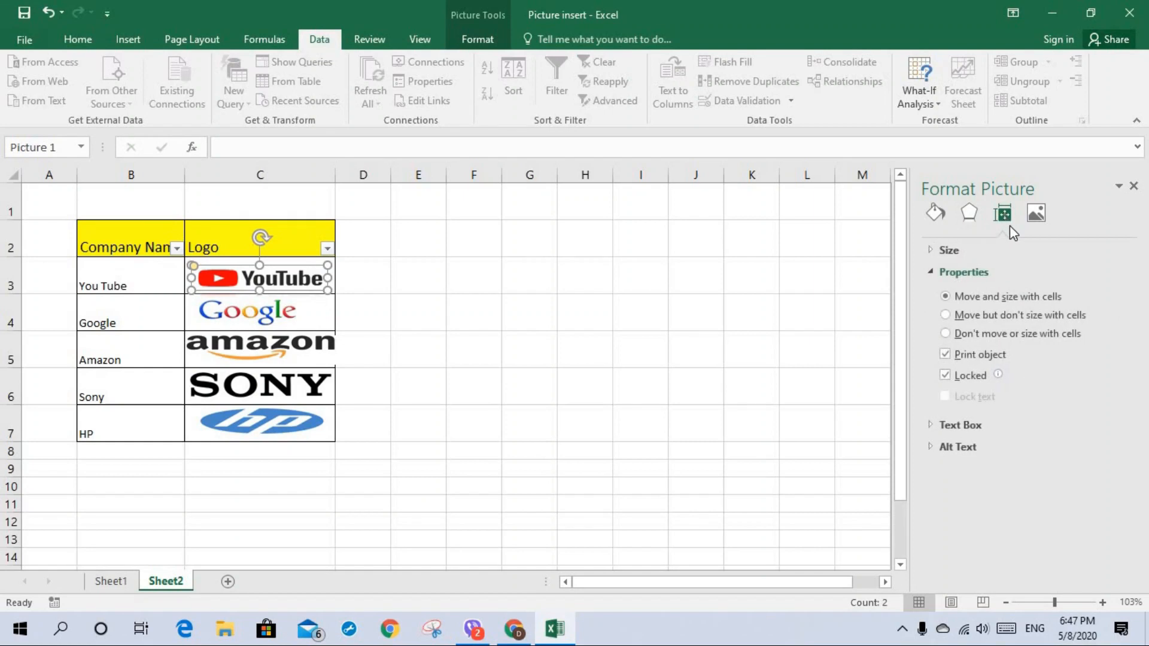
left_click(1135, 189)
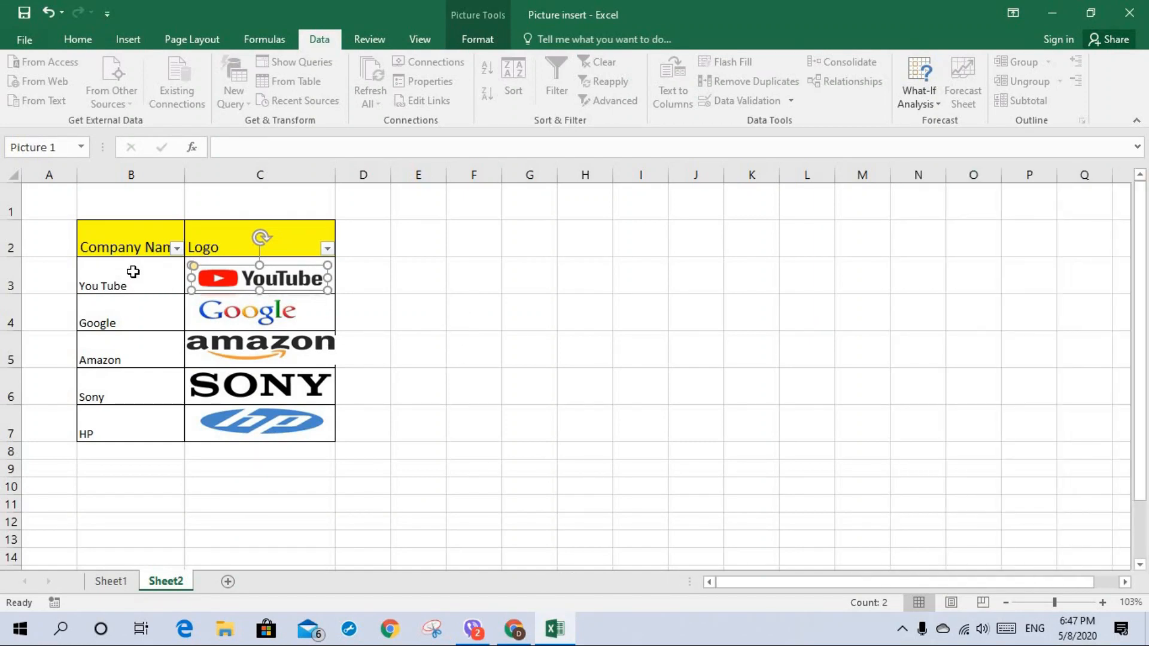
- Set the Sony logo's picture properties to Move and size with cells
right_click(240, 388)
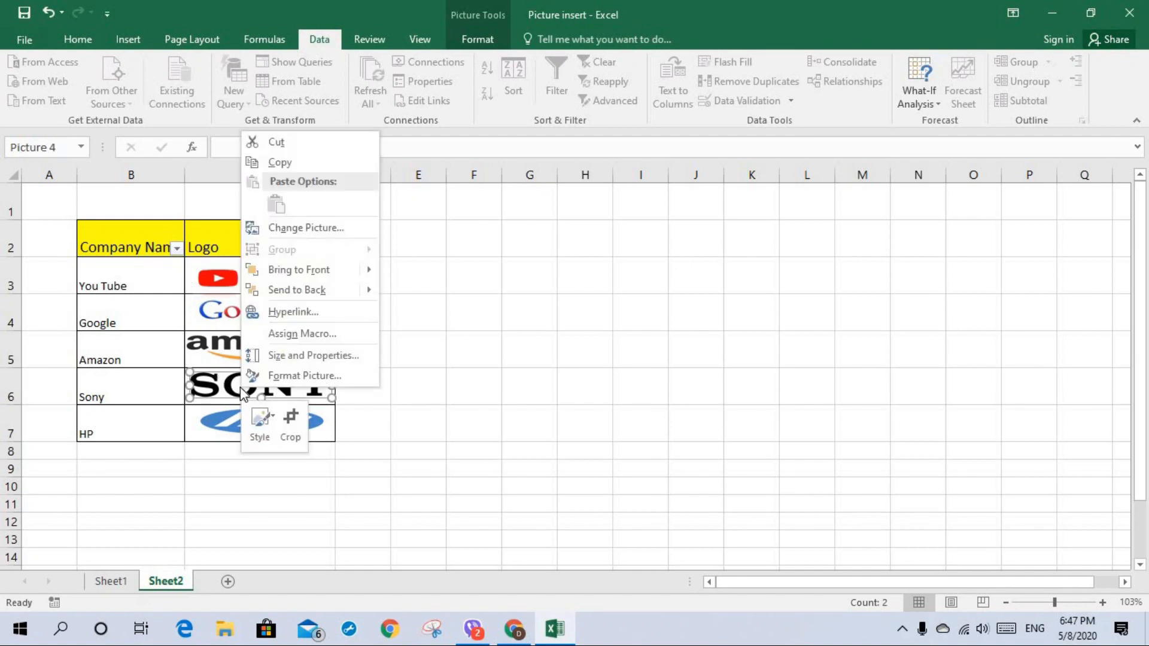
left_click(289, 376)
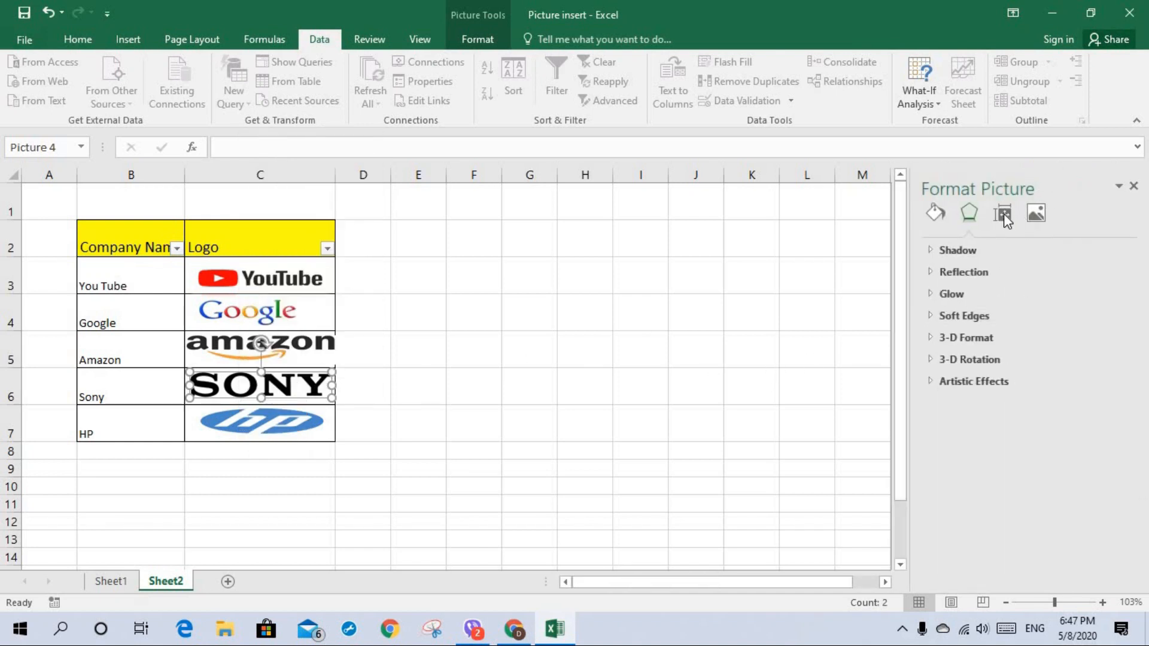
left_click(1004, 214)
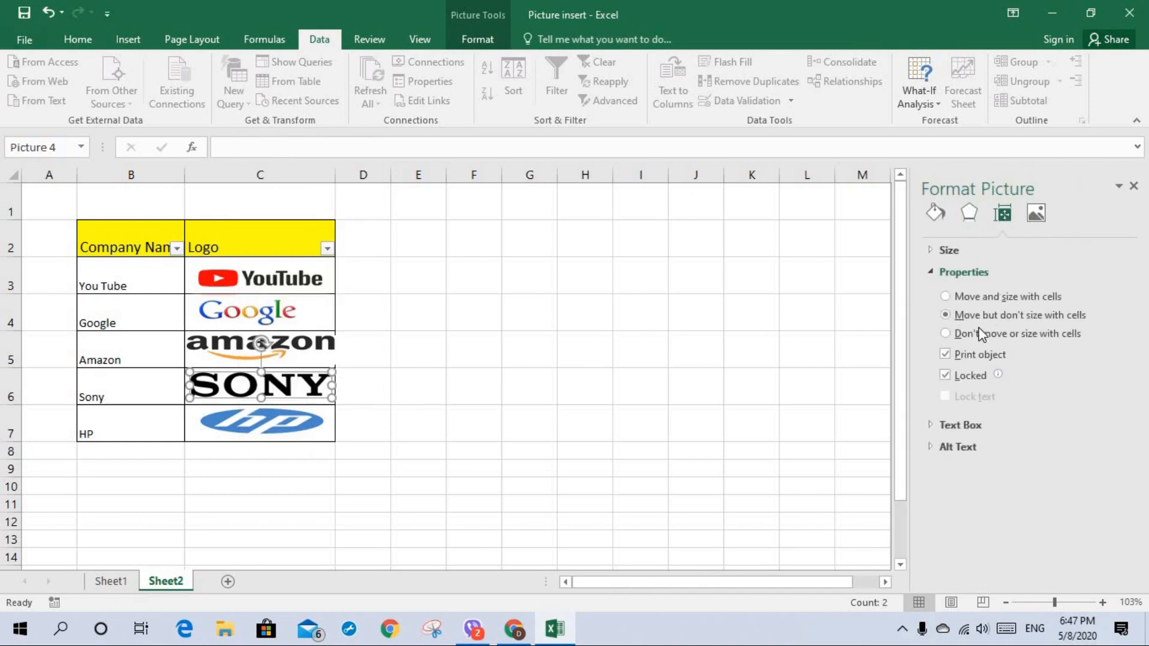
left_click(945, 295)
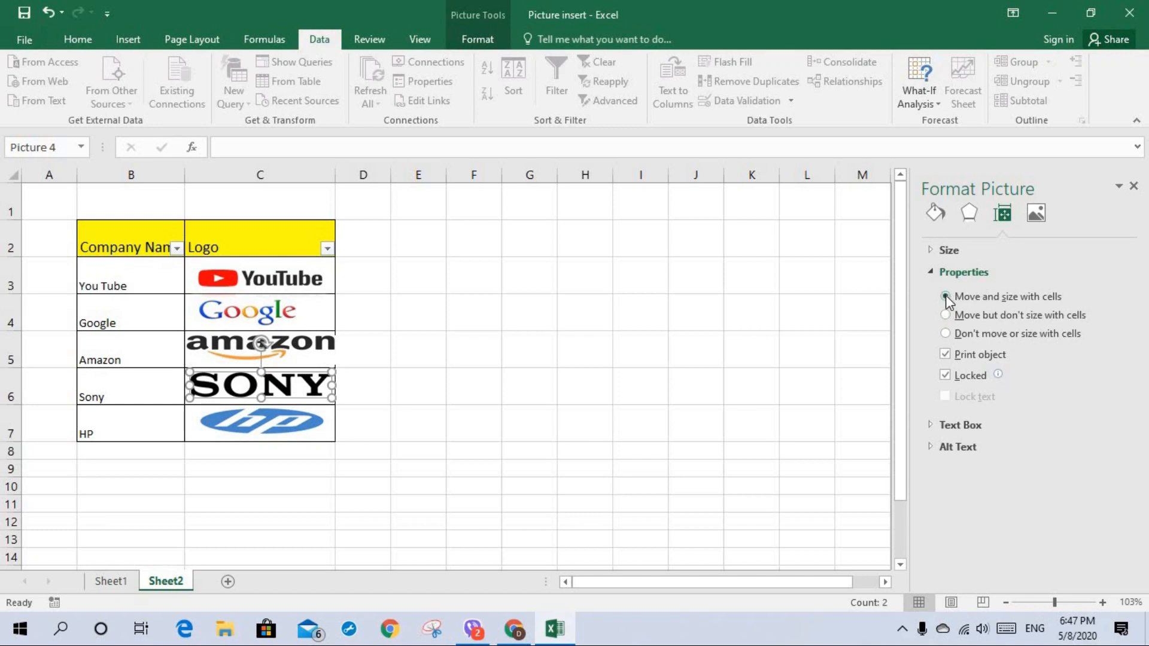
left_click(1134, 187)
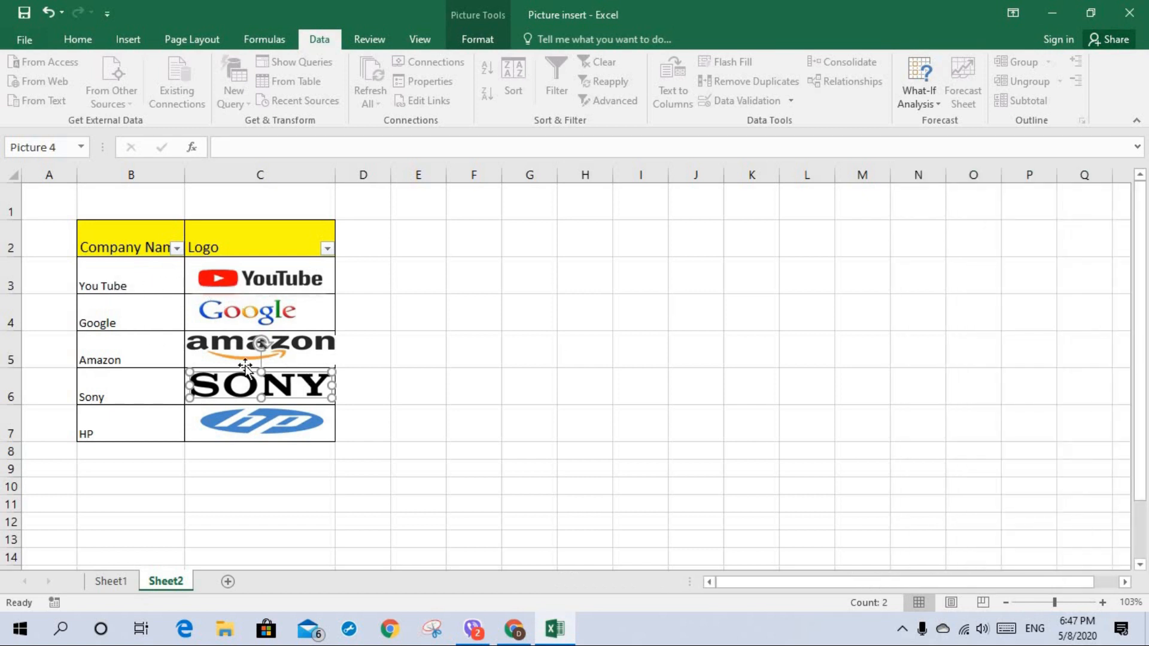
- Check the cell move and size properties of the HP logo in cell C7
left_click(239, 422)
right_click(240, 425)
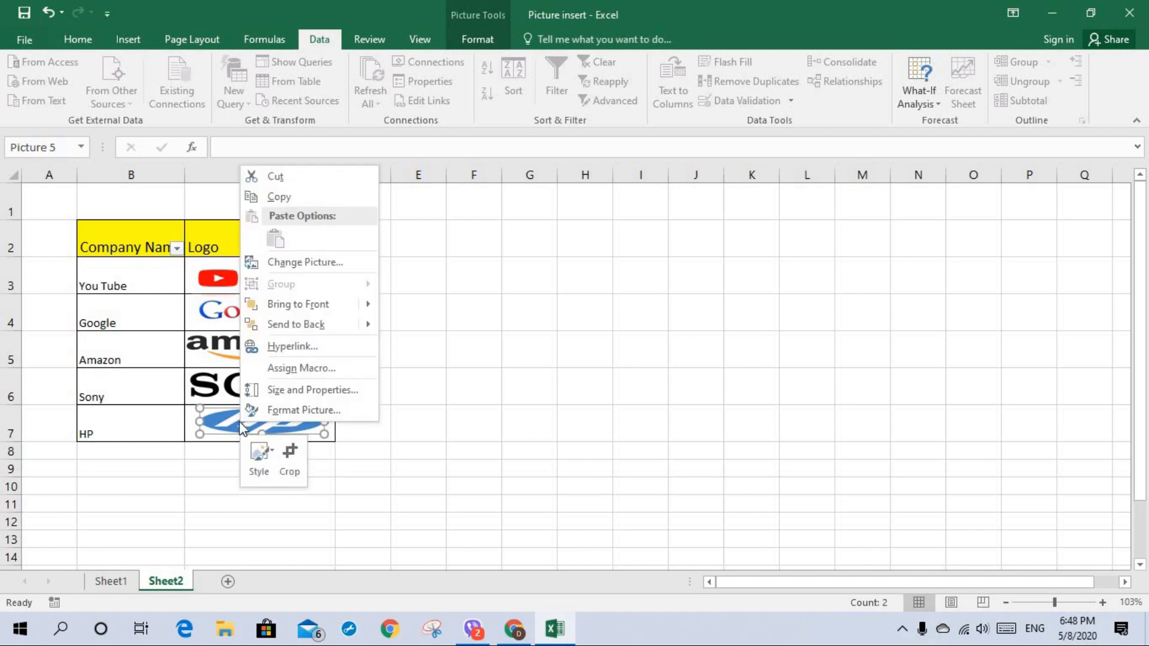
left_click(285, 411)
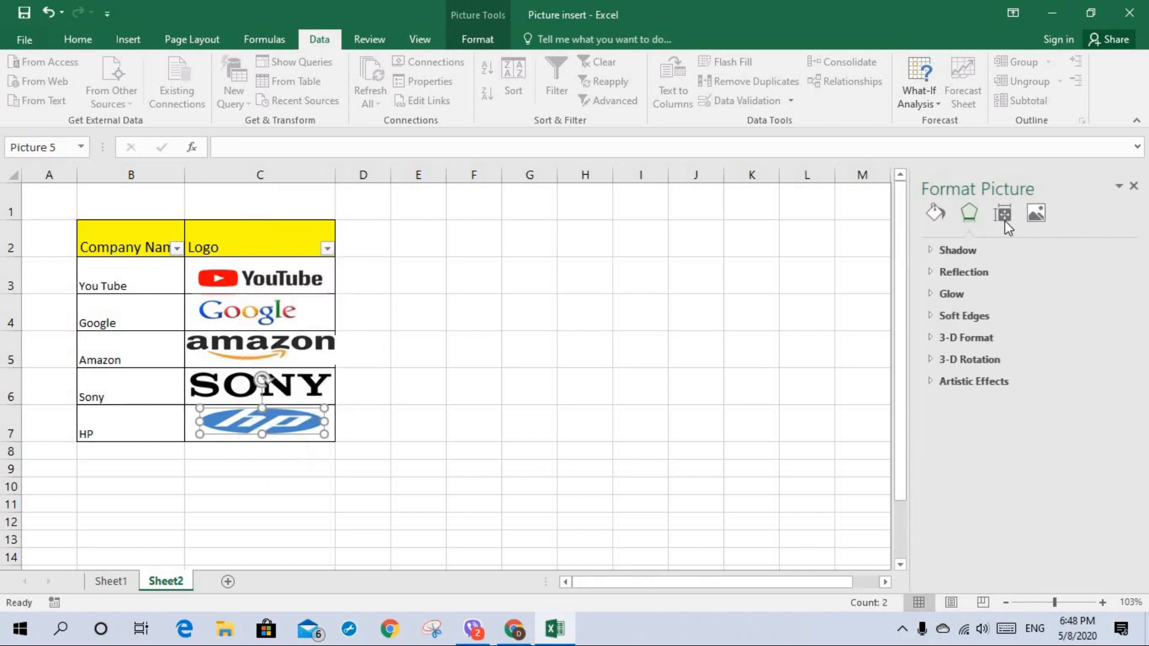
left_click(1001, 216)
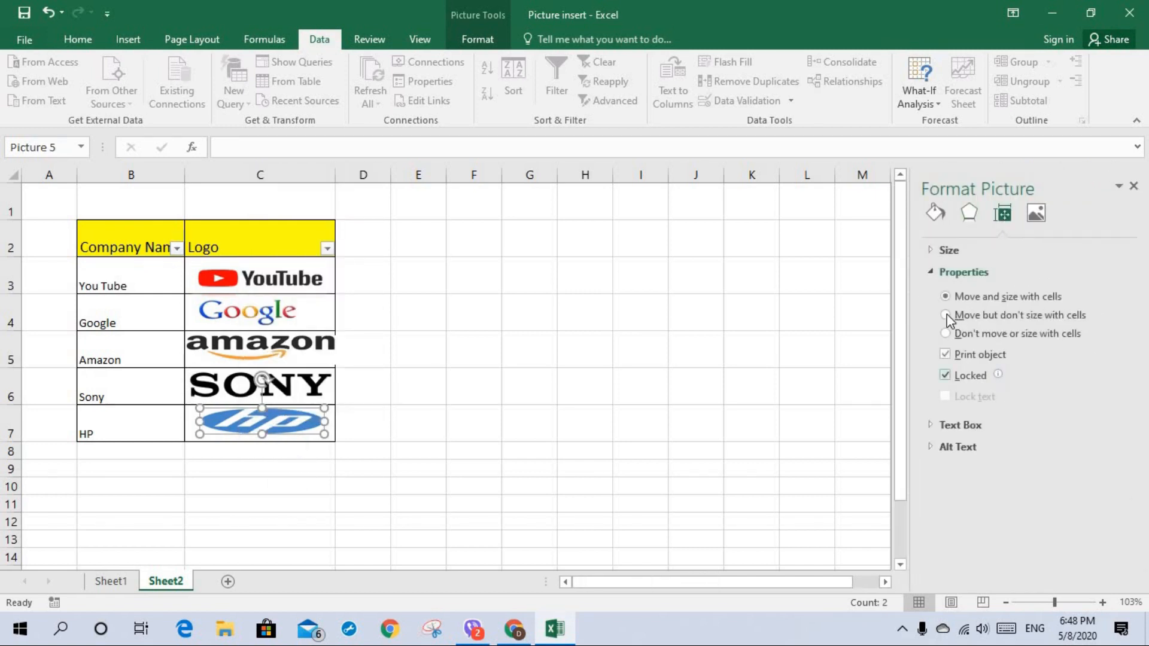
left_click(1133, 187)
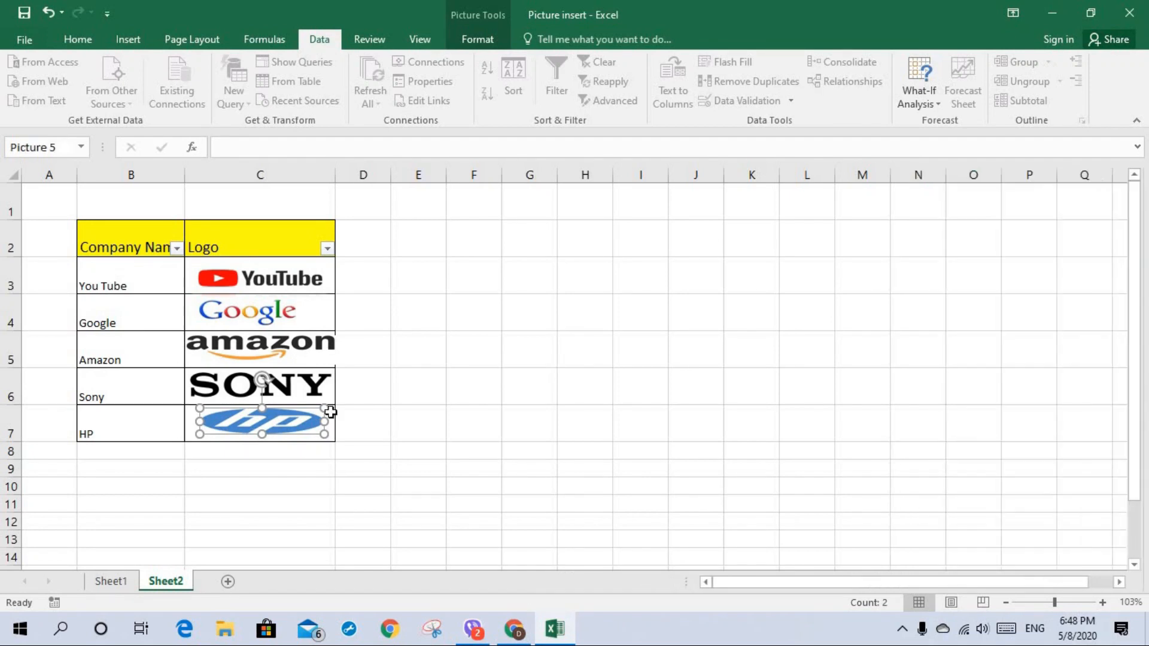
- Filter the Company Name column to show only HP, Sony and You Tube
left_click(177, 249)
left_click(50, 412)
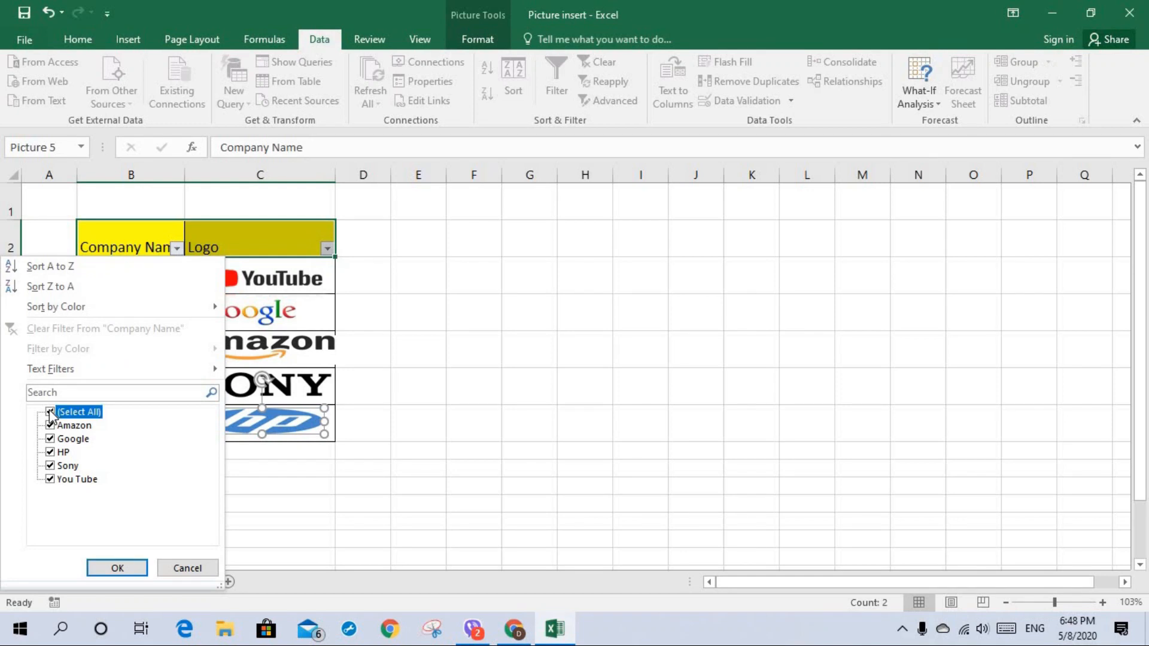
left_click(51, 453)
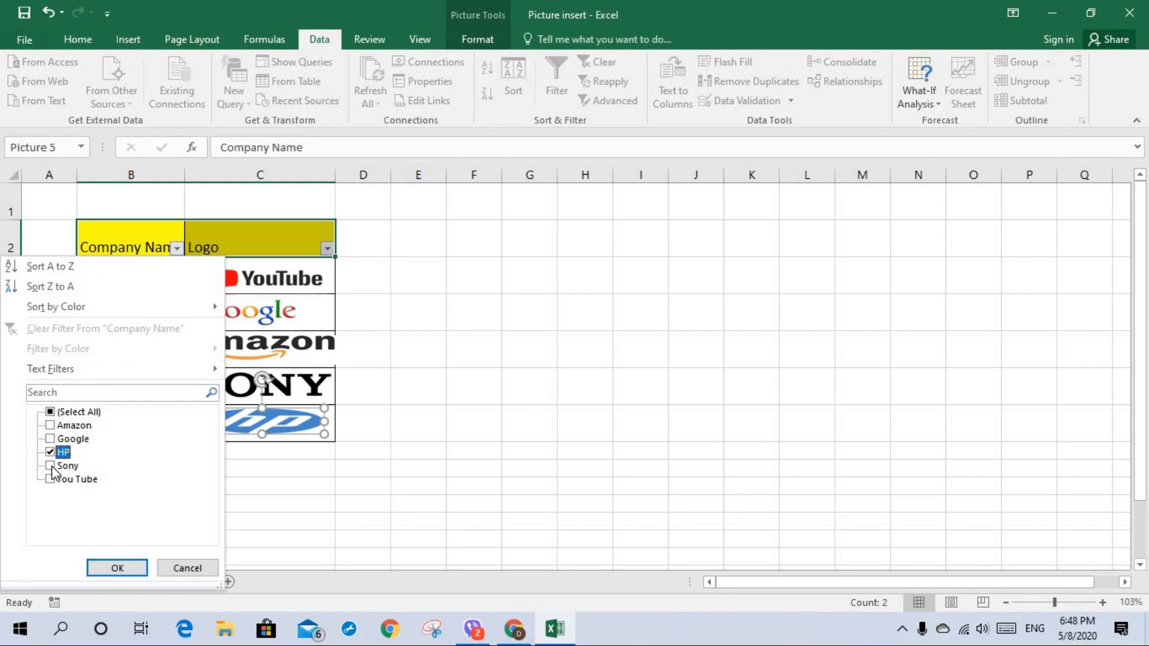
left_click(49, 481)
left_click(121, 568)
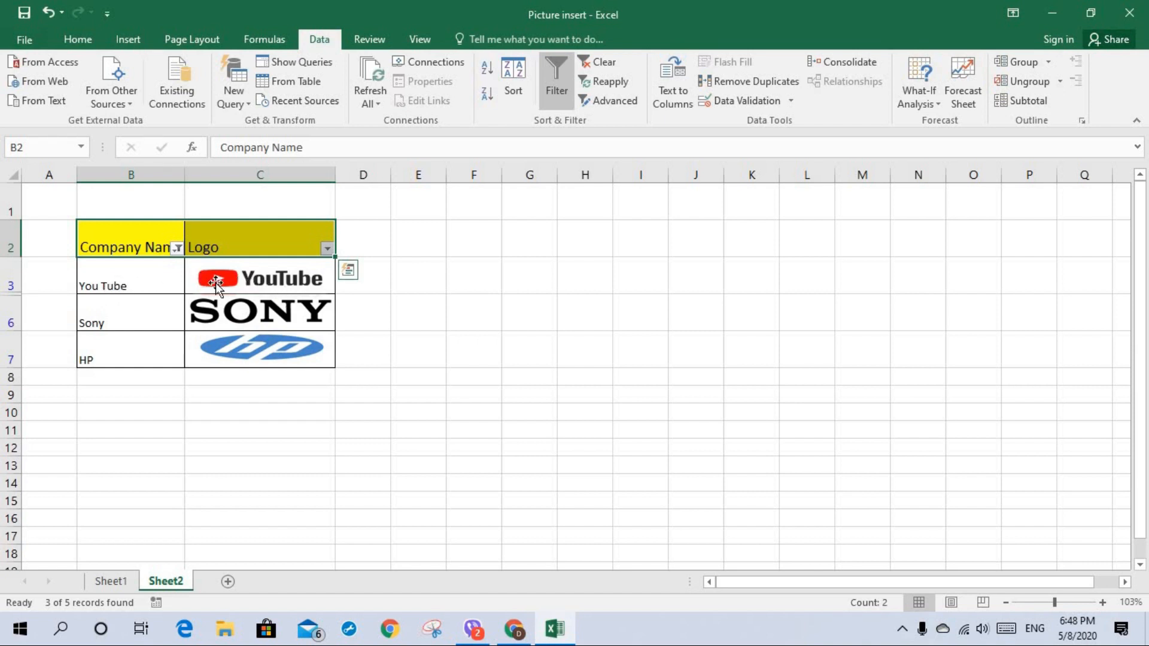
- Set the Sony logo's picture properties to Move but don't size with cells
left_click(249, 316)
right_click(250, 320)
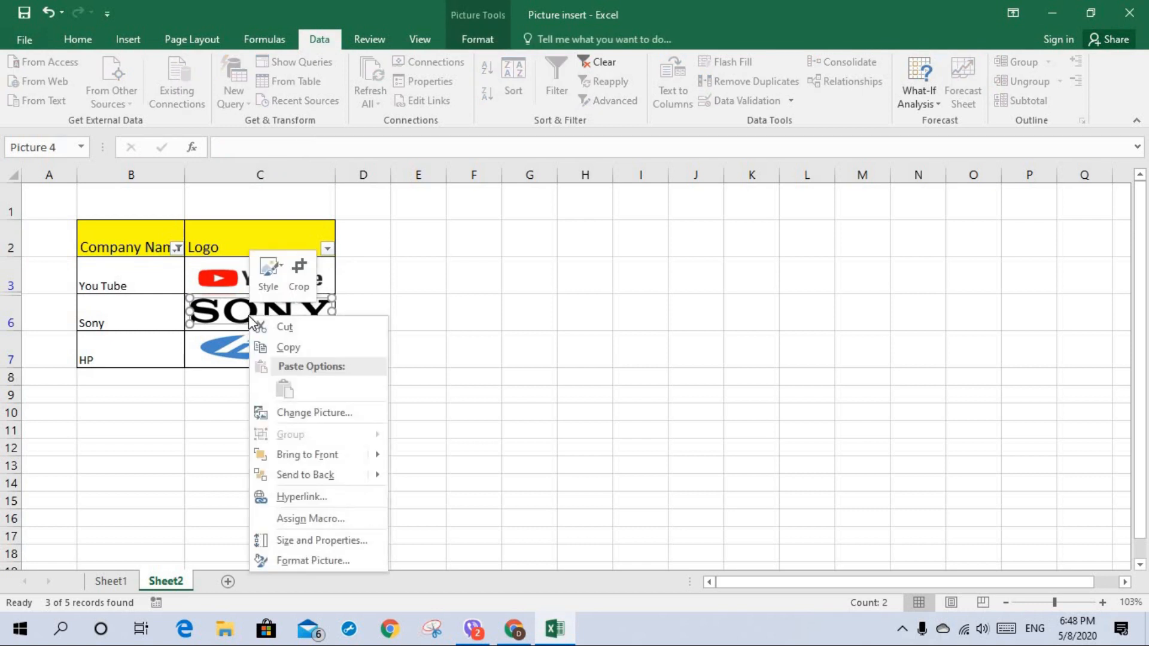
left_click(316, 561)
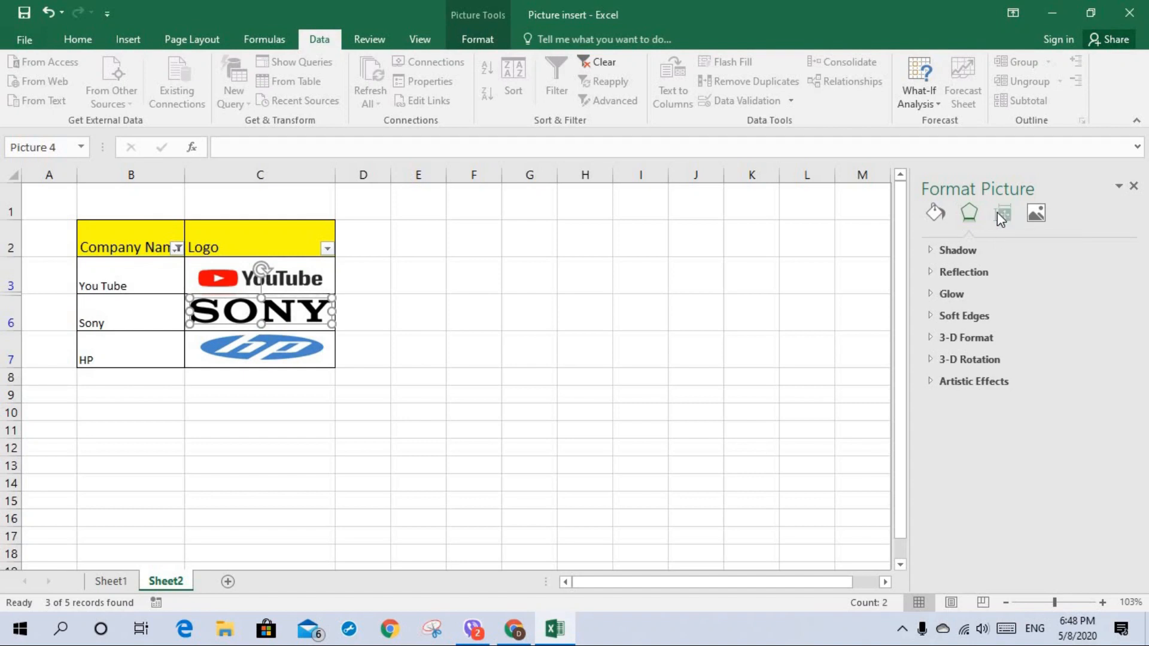
left_click(1001, 215)
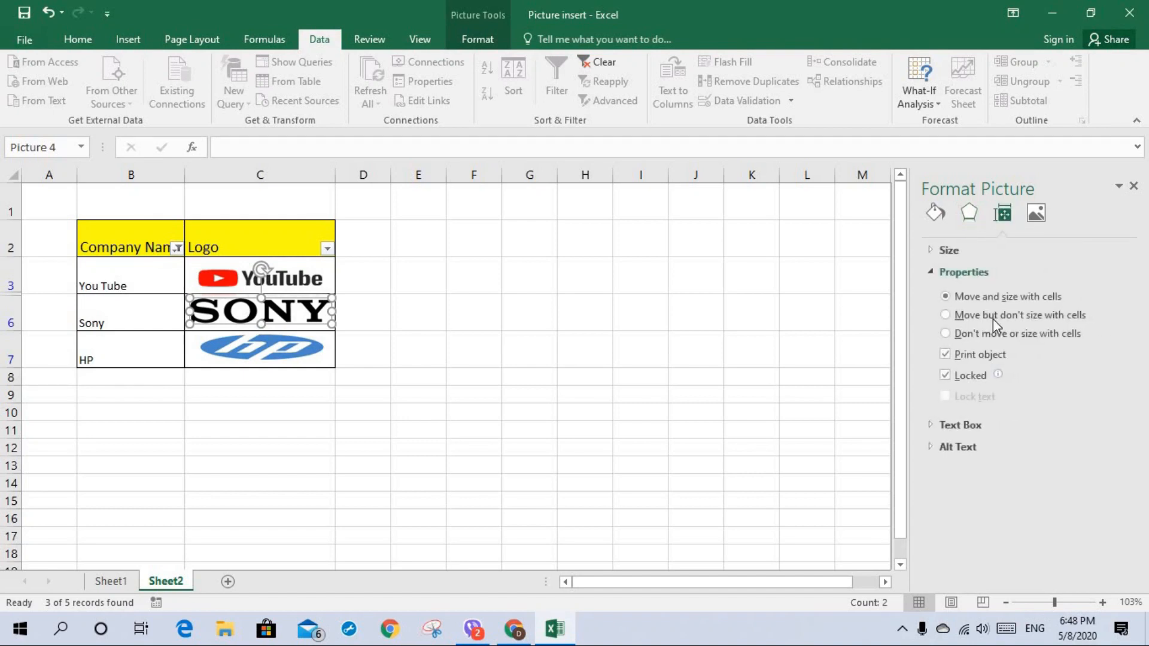
left_click(946, 315)
left_click(1134, 187)
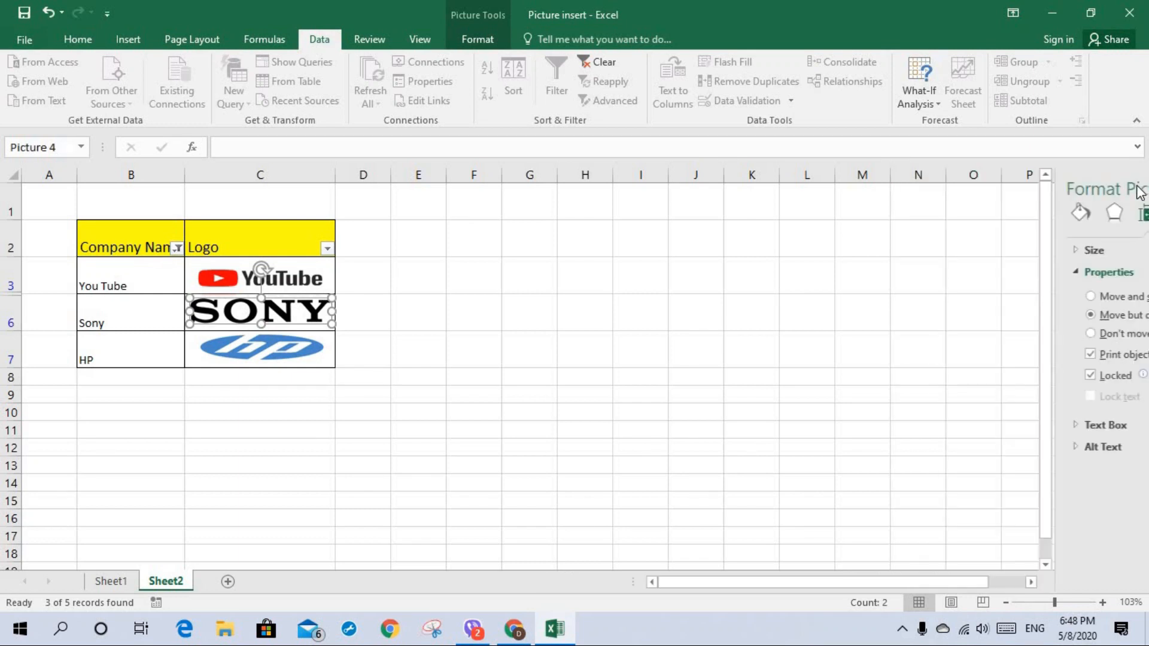
- Reselect all companies in the Company Name filter on Sheet2
left_click(178, 247)
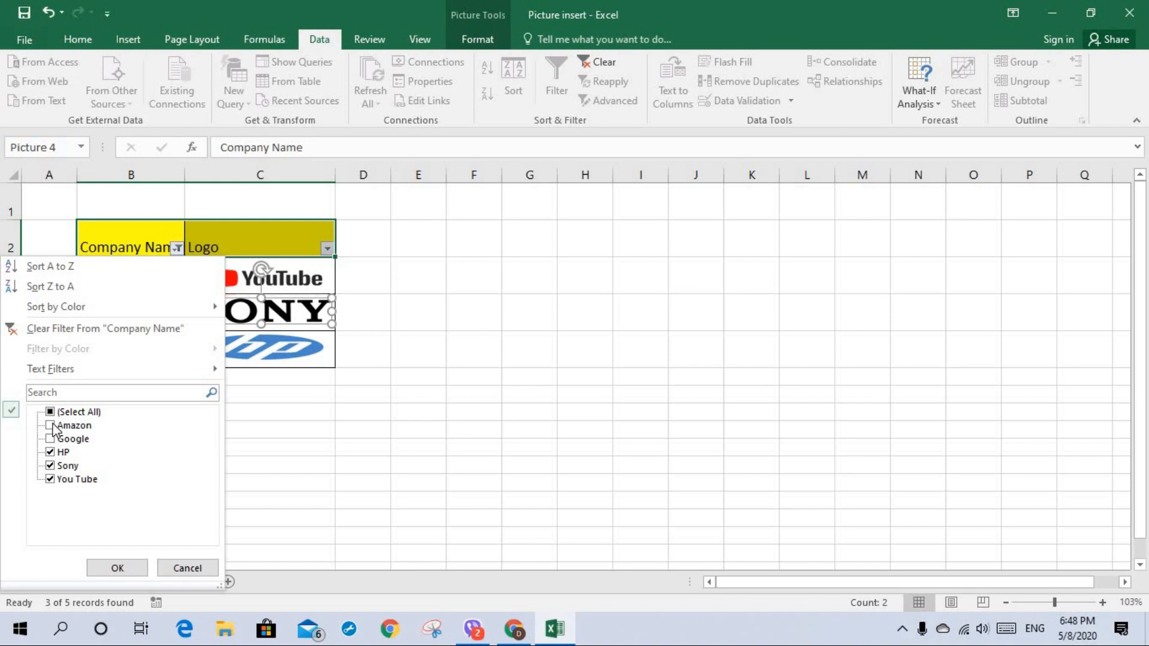
left_click(117, 568)
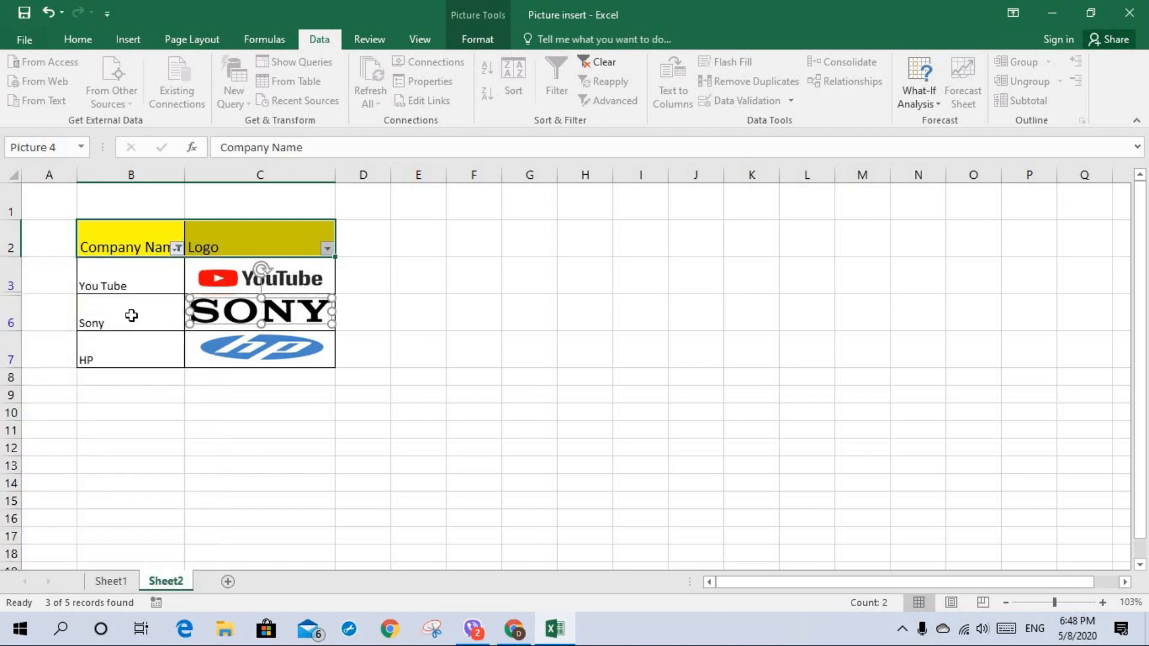
left_click(177, 249)
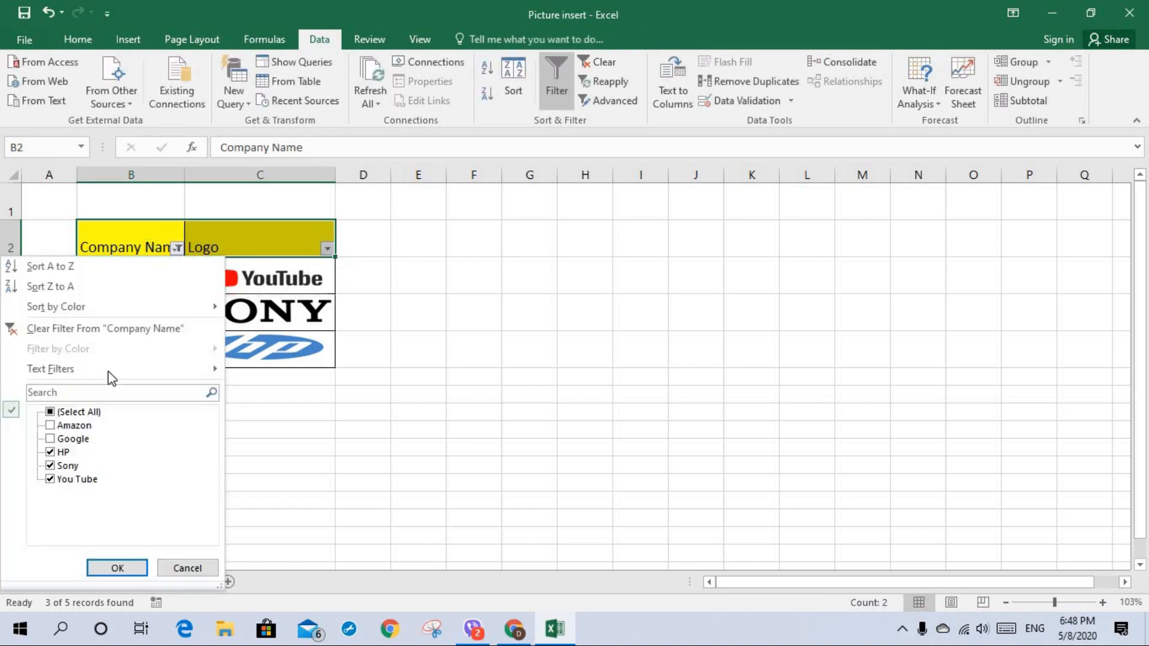
left_click(51, 413)
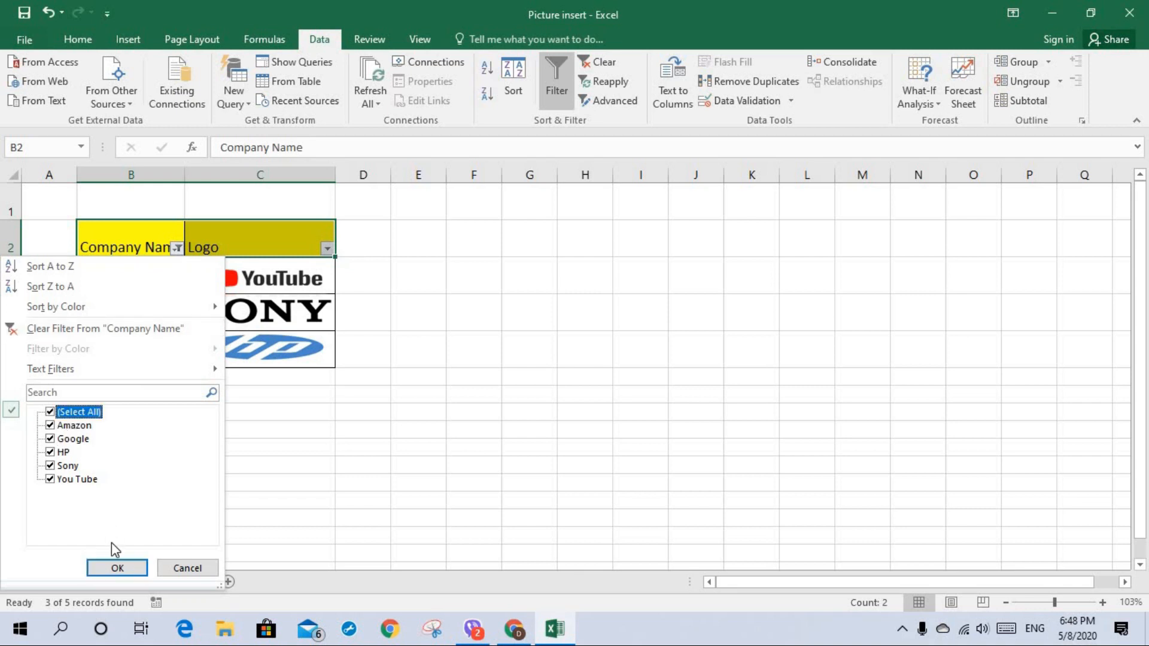
left_click(117, 568)
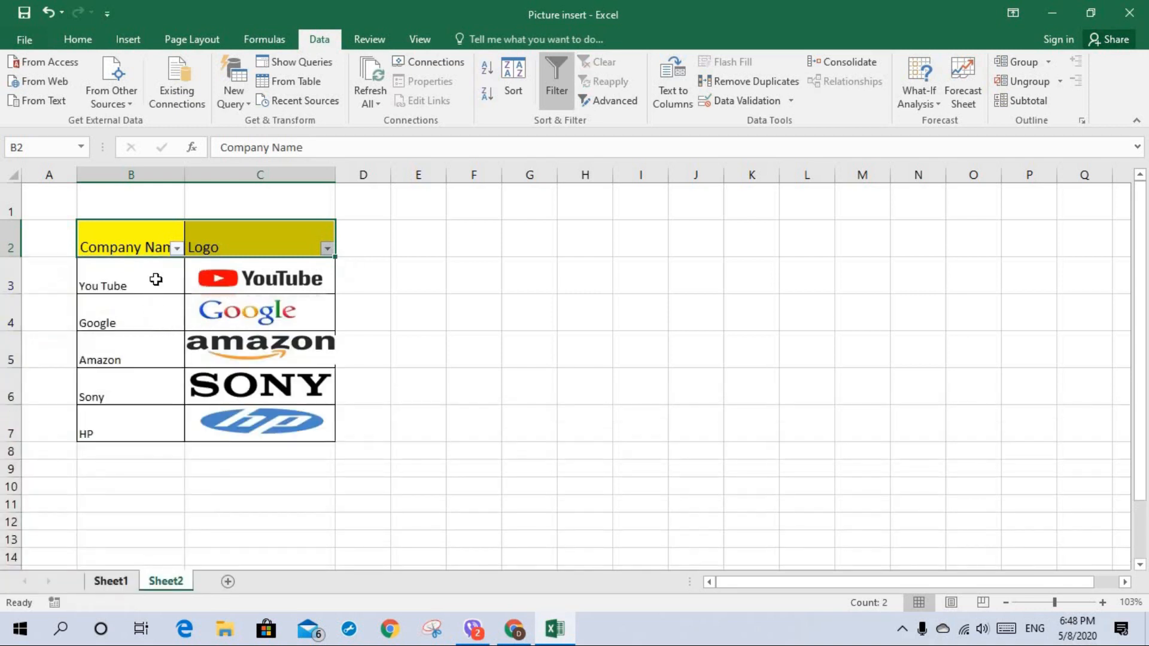
- Filter the Company Name column again to show only You Tube, Sony and HP
left_click(178, 249)
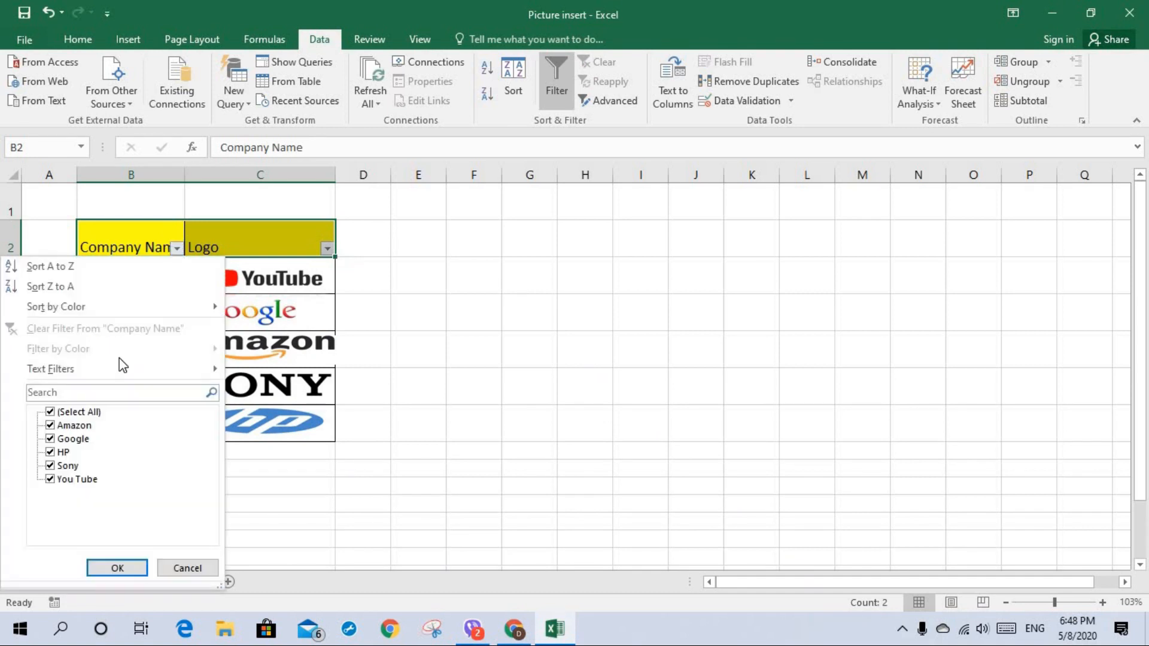
left_click(51, 413)
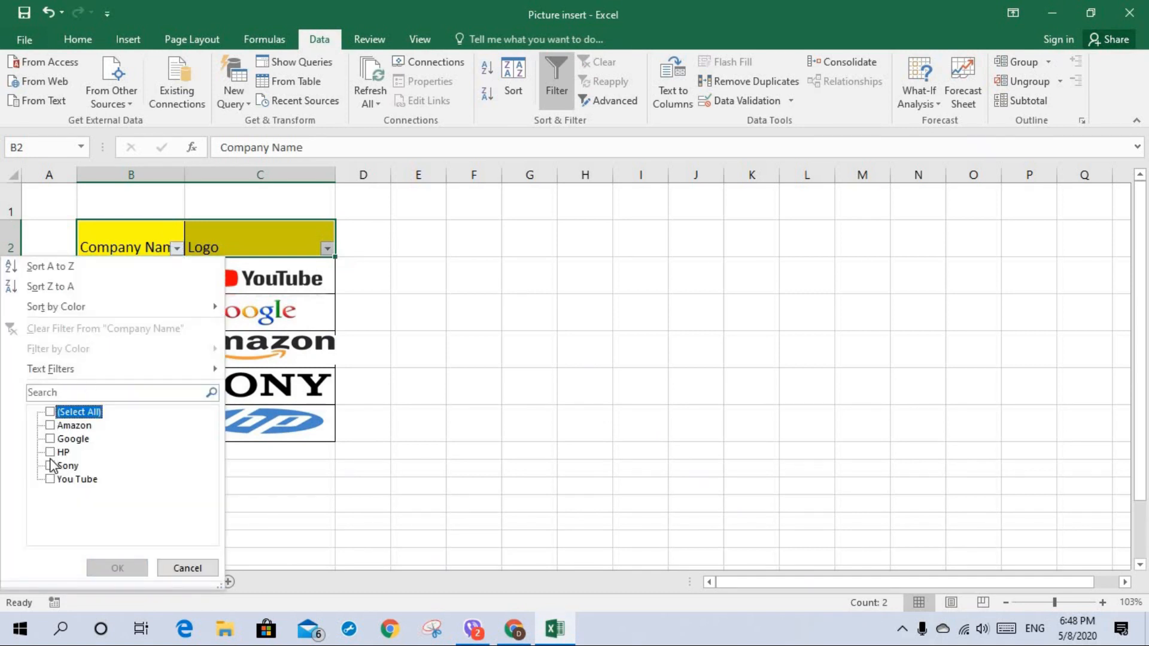
left_click(51, 479)
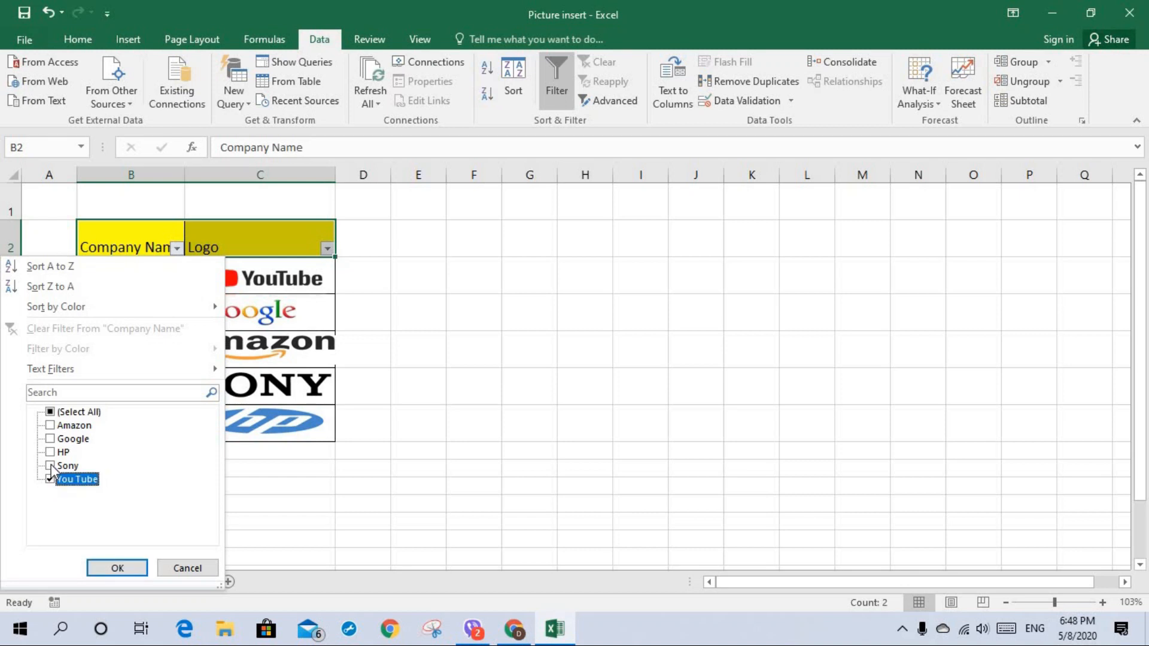
left_click(51, 465)
key("space")
left_click(123, 569)
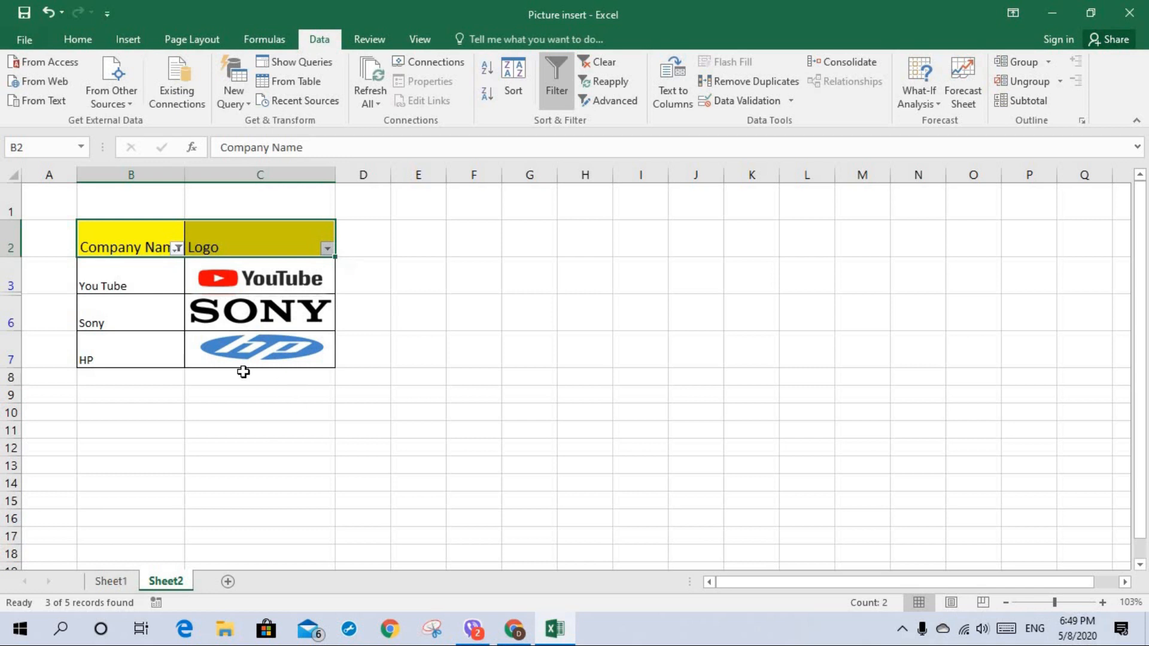
- Check the cell move and size properties of the YouTube logo in the filtered table
right_click(303, 282)
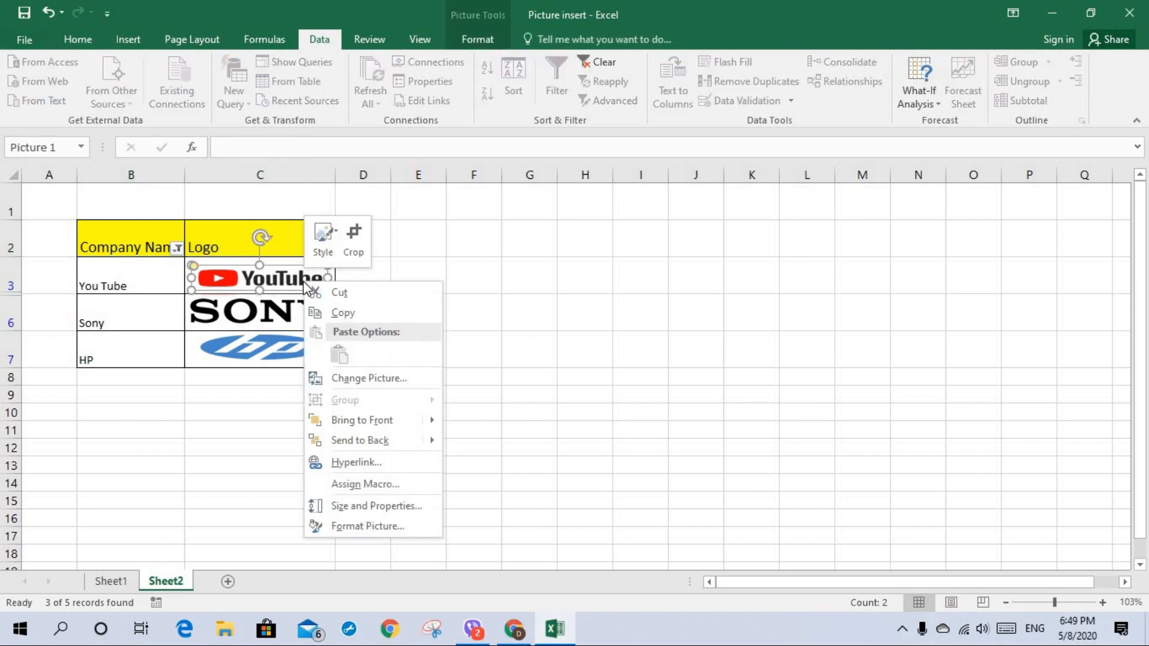
left_click(371, 527)
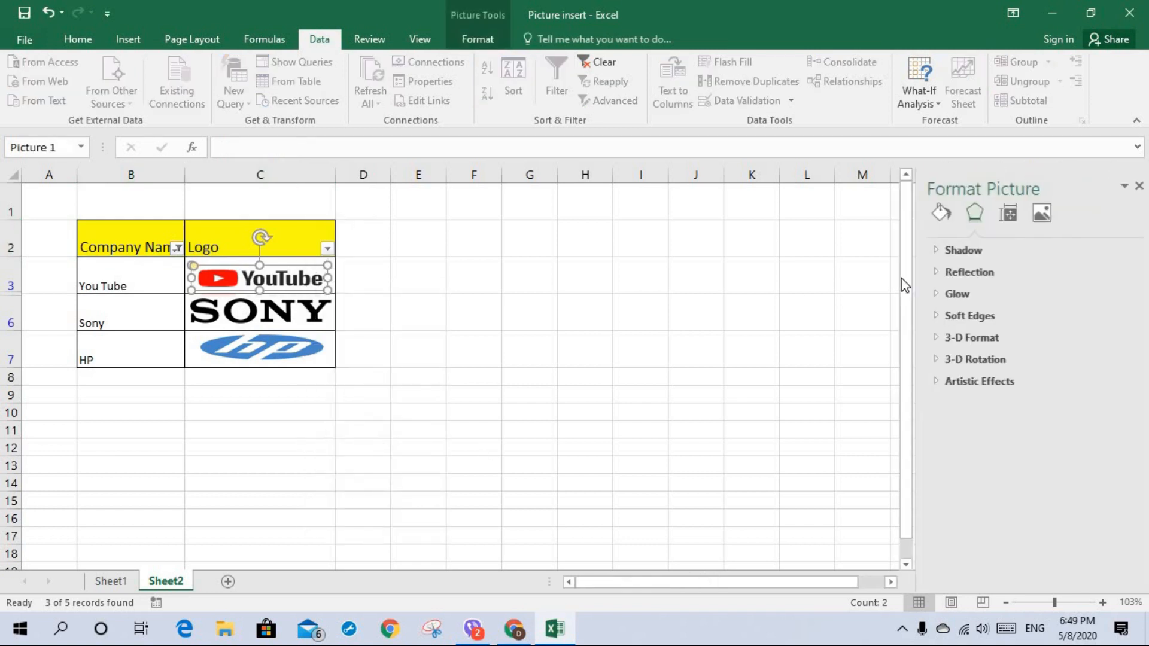
left_click(1001, 216)
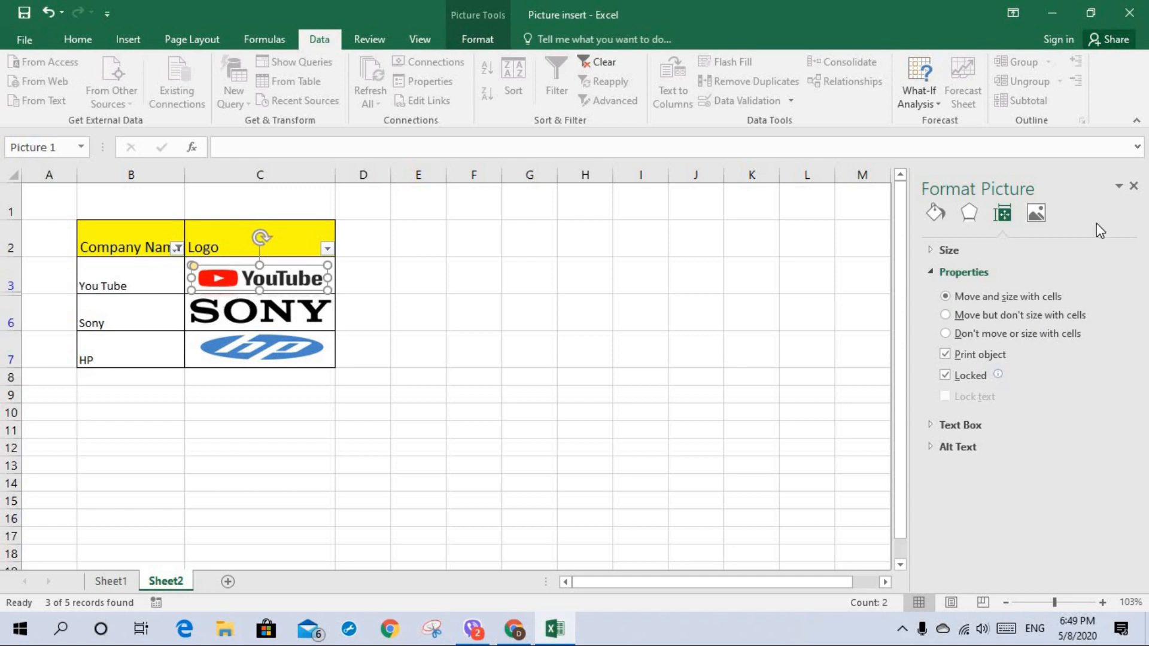
left_click(1134, 189)
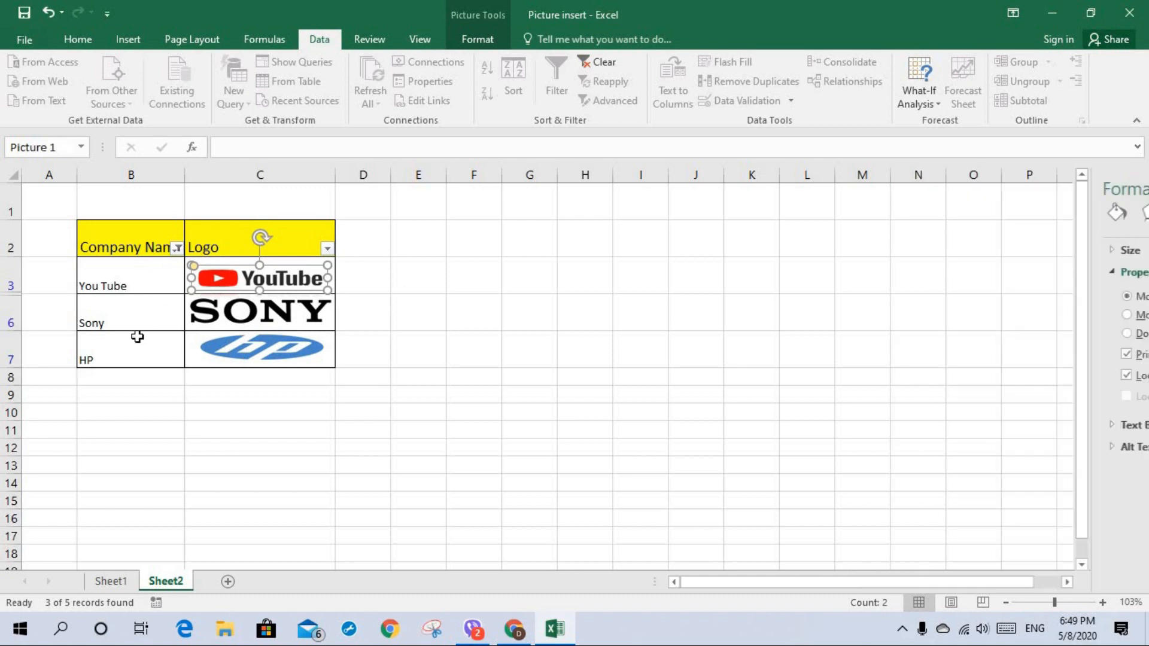
- Restore all companies in the Company Name filter on Sheet2
left_click(177, 251)
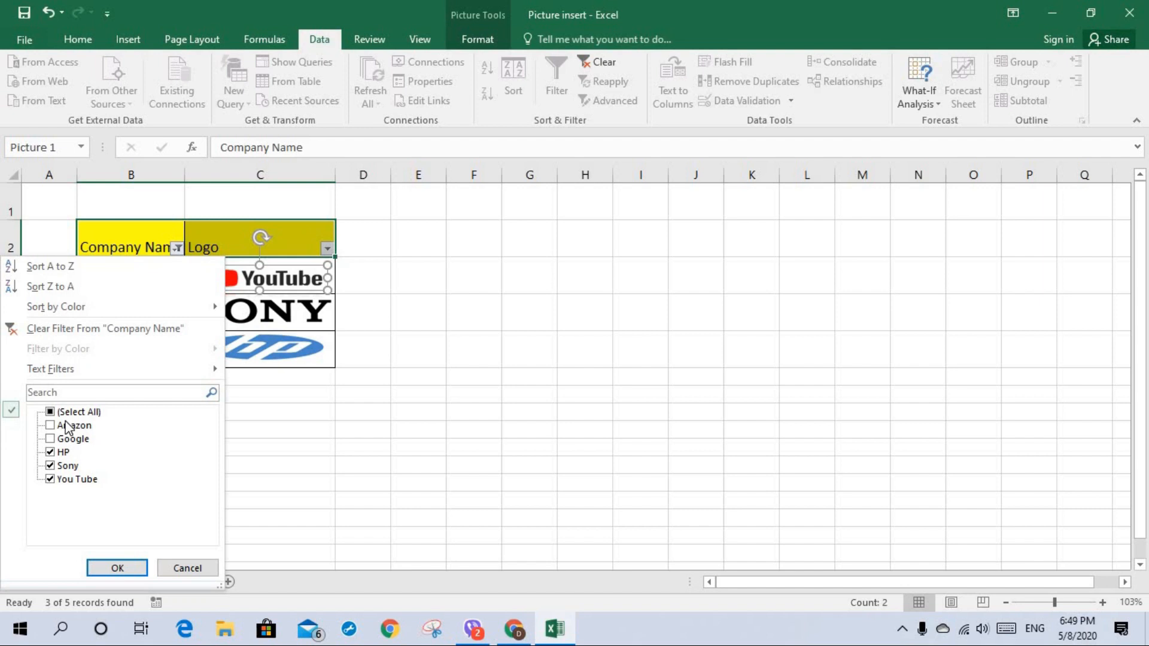
left_click(52, 413)
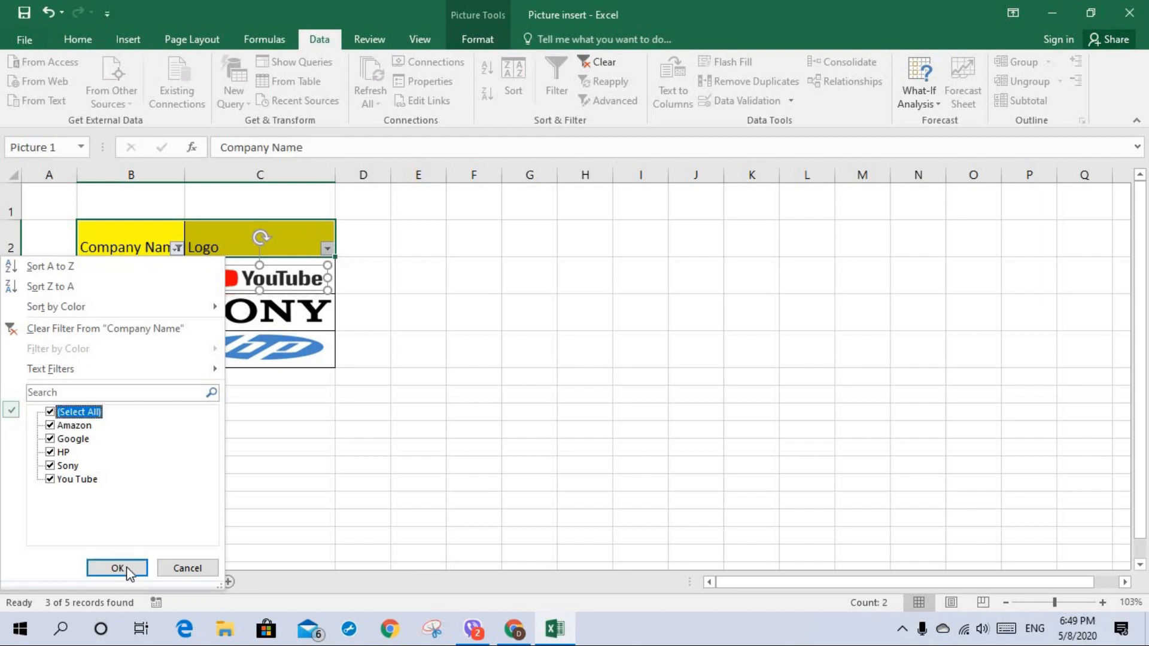
left_click(126, 567)
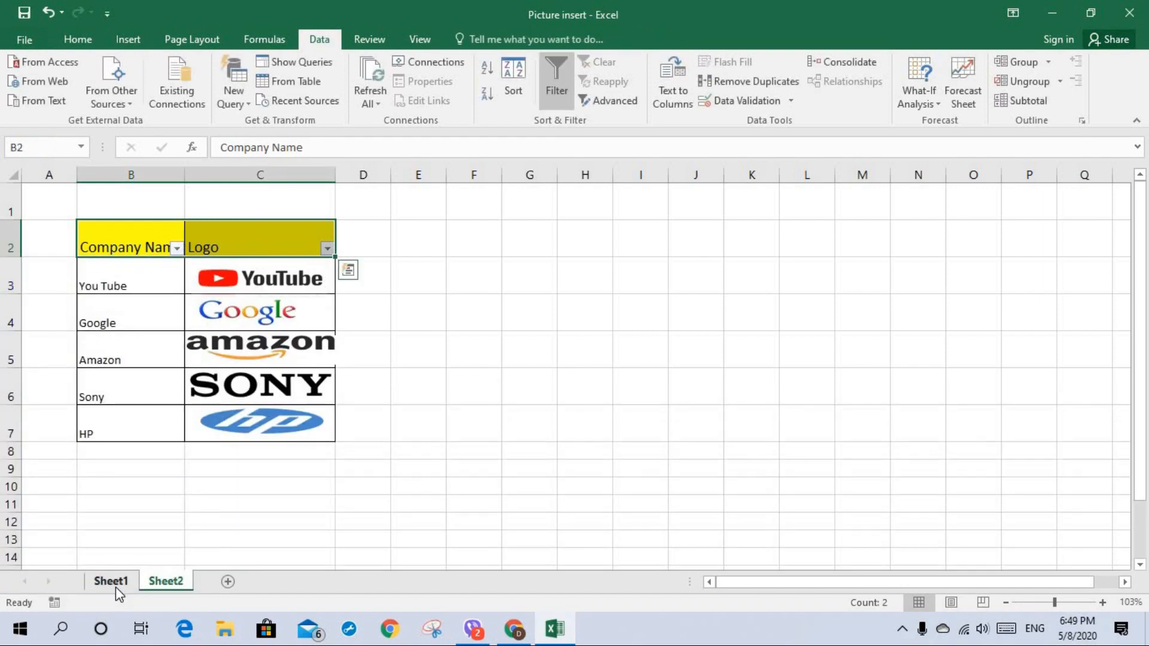
- Switch to Sheet1 and turn on filtering for the Company Name and Logo headers in B2:C2
left_click(116, 585)
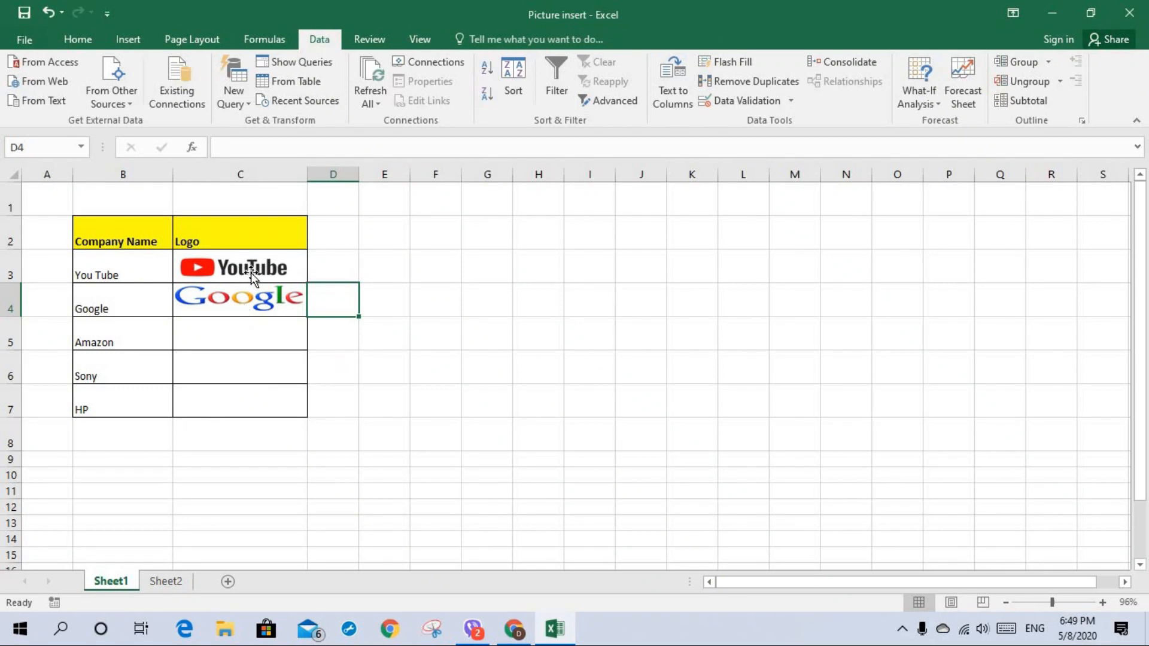
left_click_drag(114, 236, 219, 240)
left_click(557, 77)
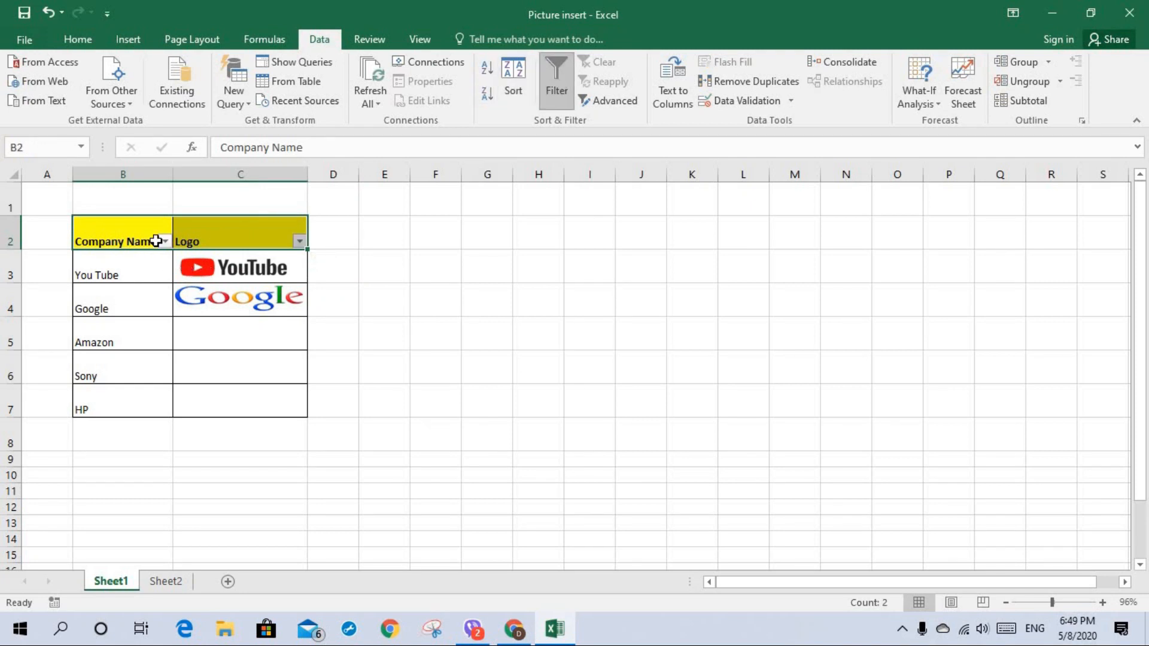
- Filter Sheet1's Company Name column to show only You Tube
left_click(165, 241)
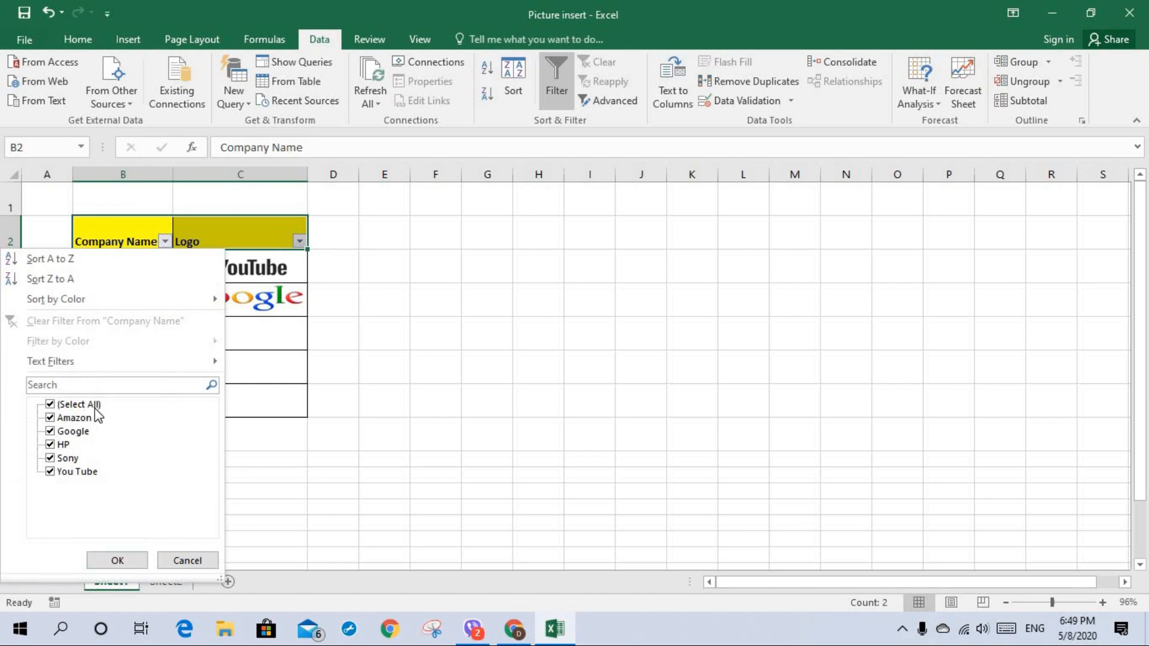
left_click(50, 405)
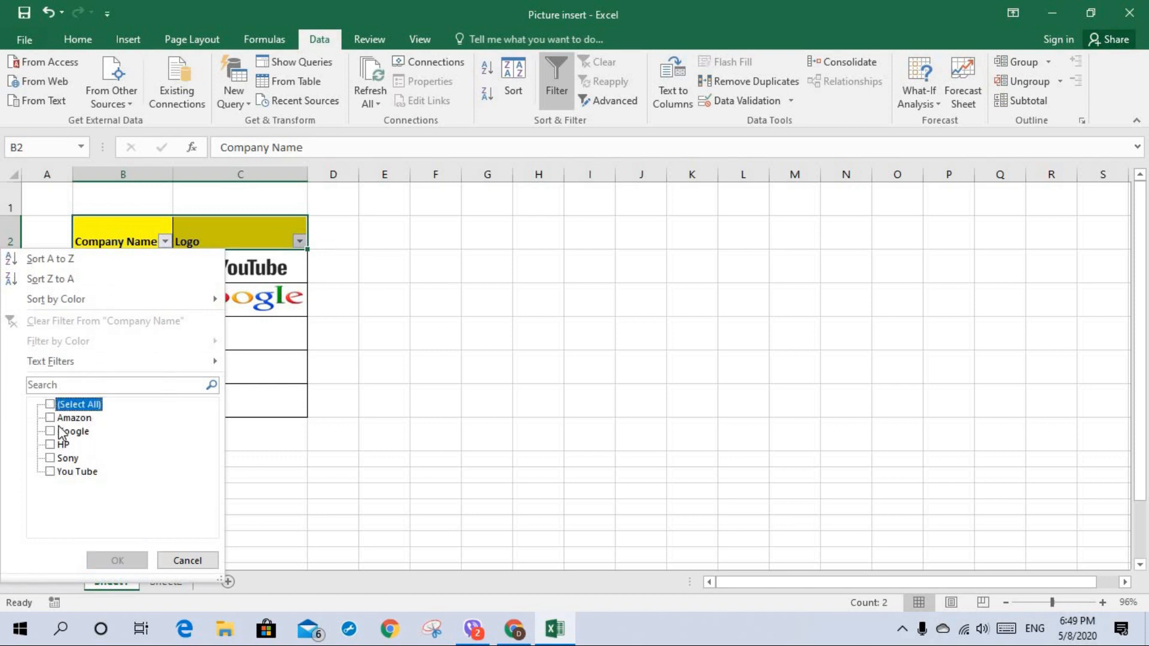
left_click(50, 472)
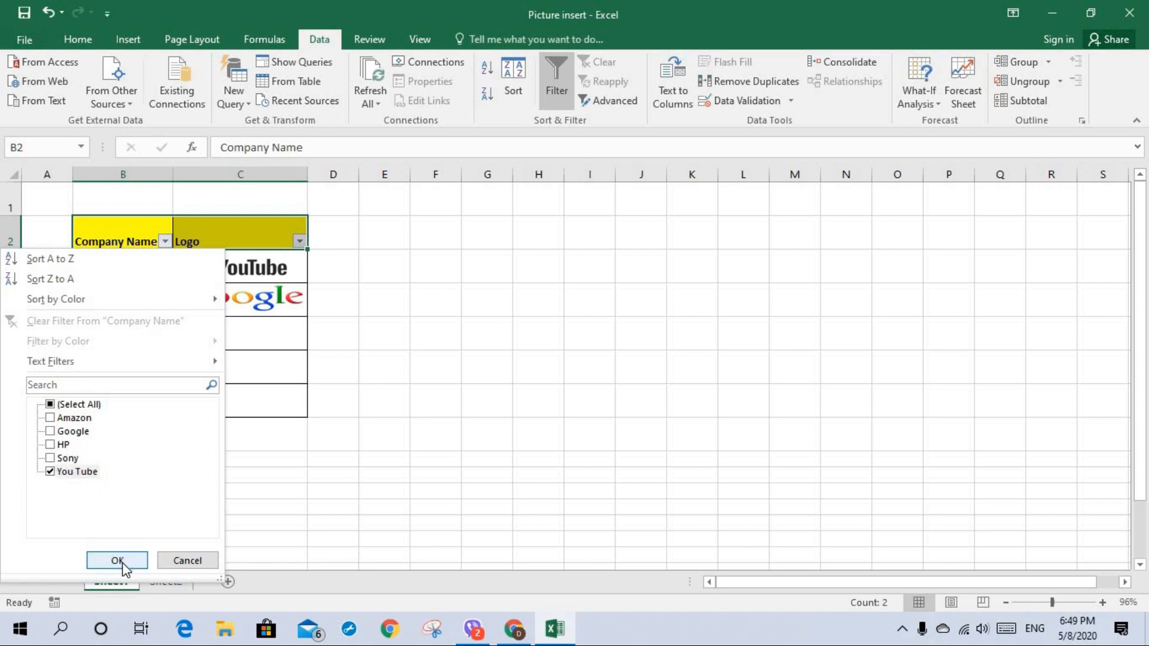
left_click(119, 561)
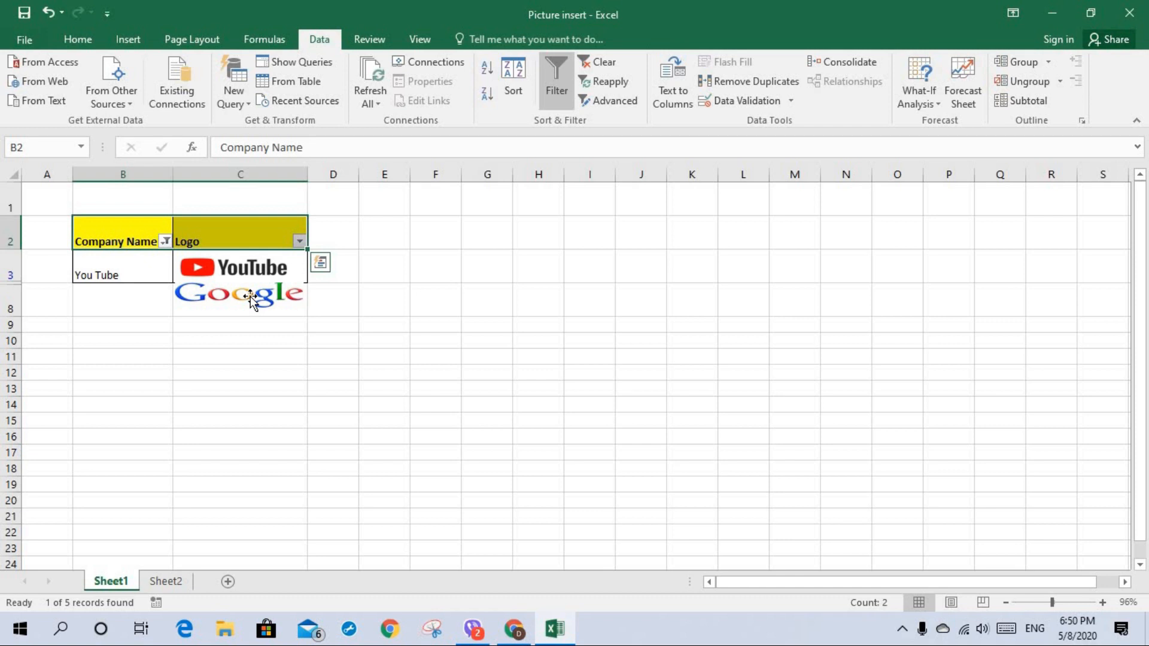
- Restore all companies in Sheet1's Company Name filter
left_click(165, 241)
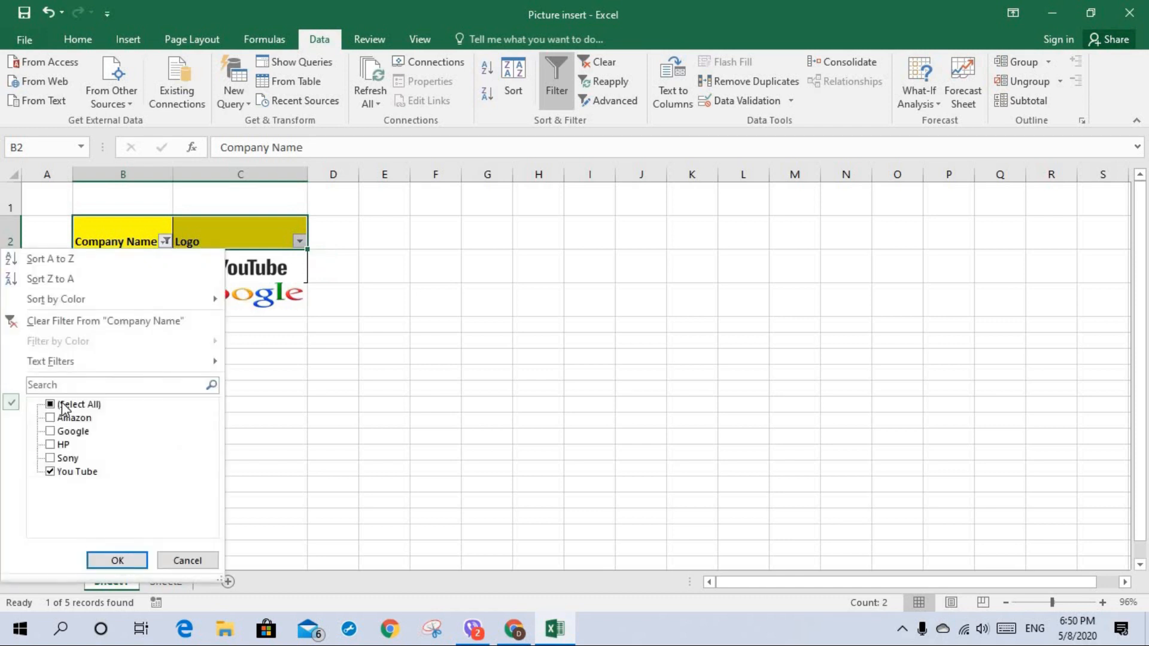
left_click(50, 405)
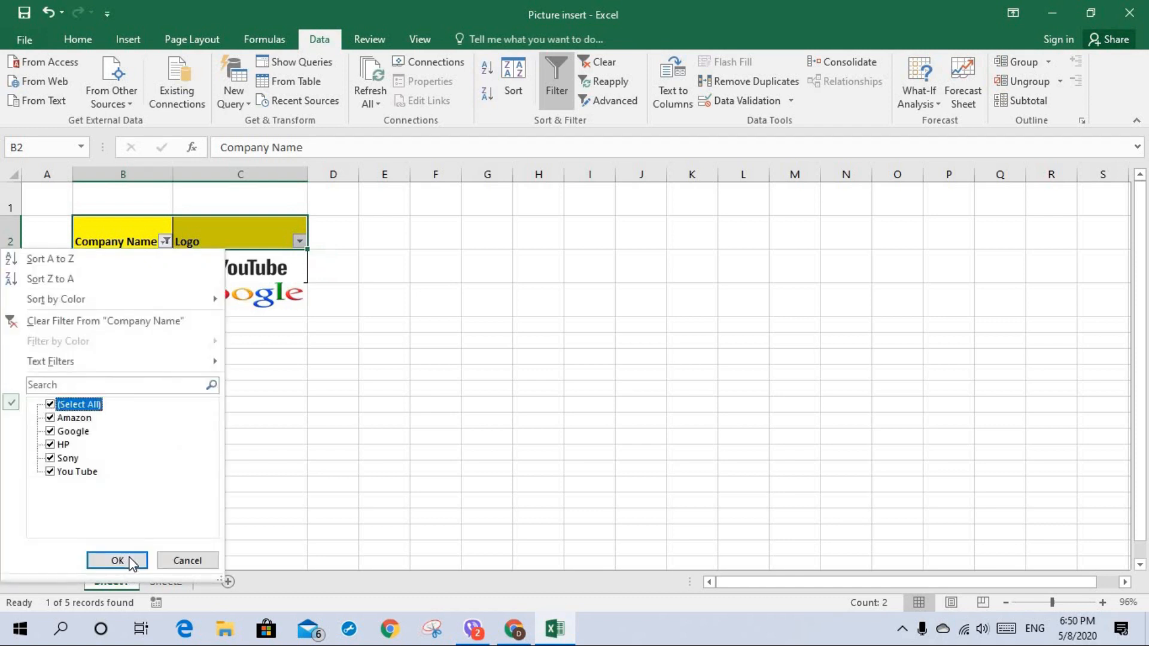
left_click(127, 560)
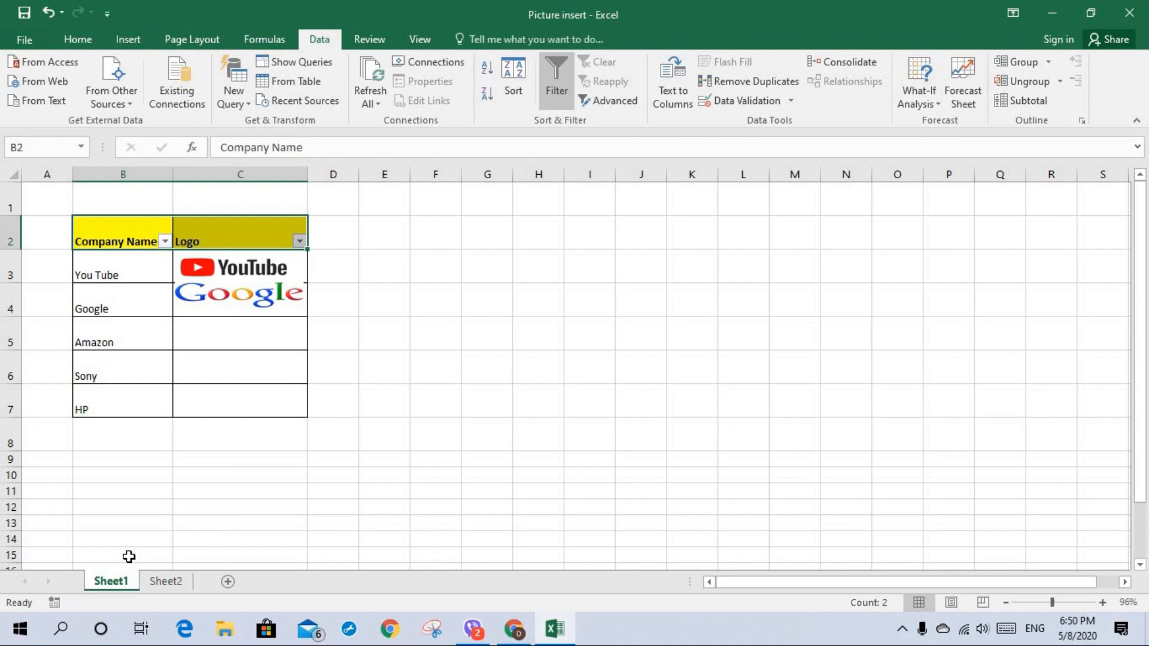
- Check the cell move and size properties of the YouTube logo on Sheet1
left_click(267, 272)
right_click(267, 274)
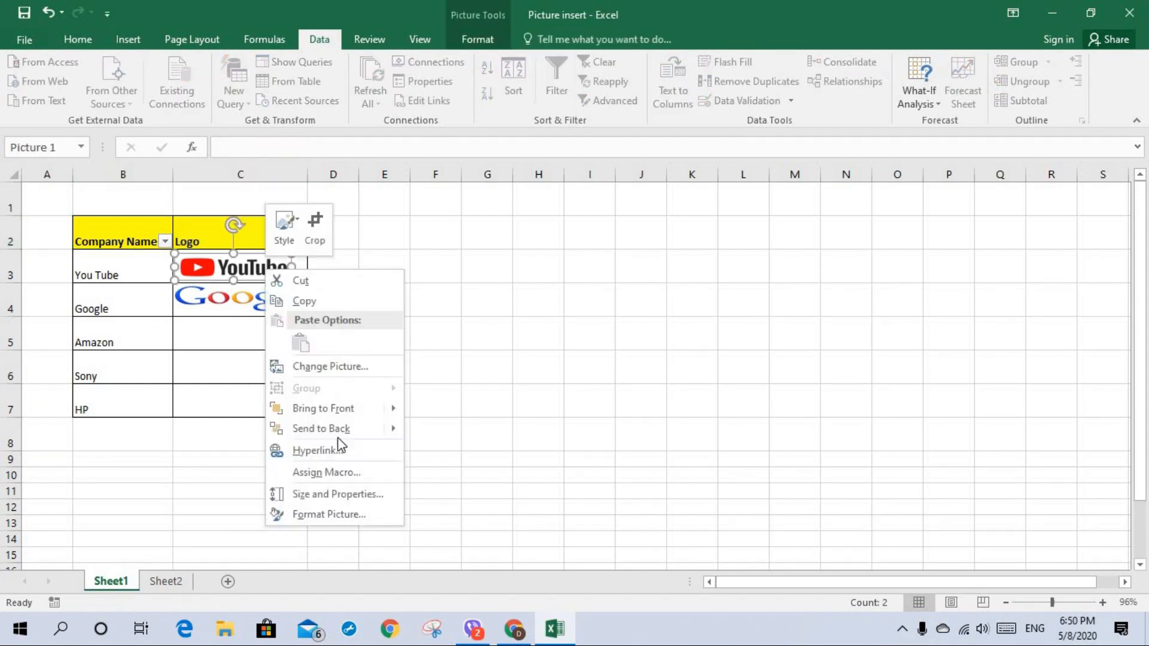
left_click(328, 514)
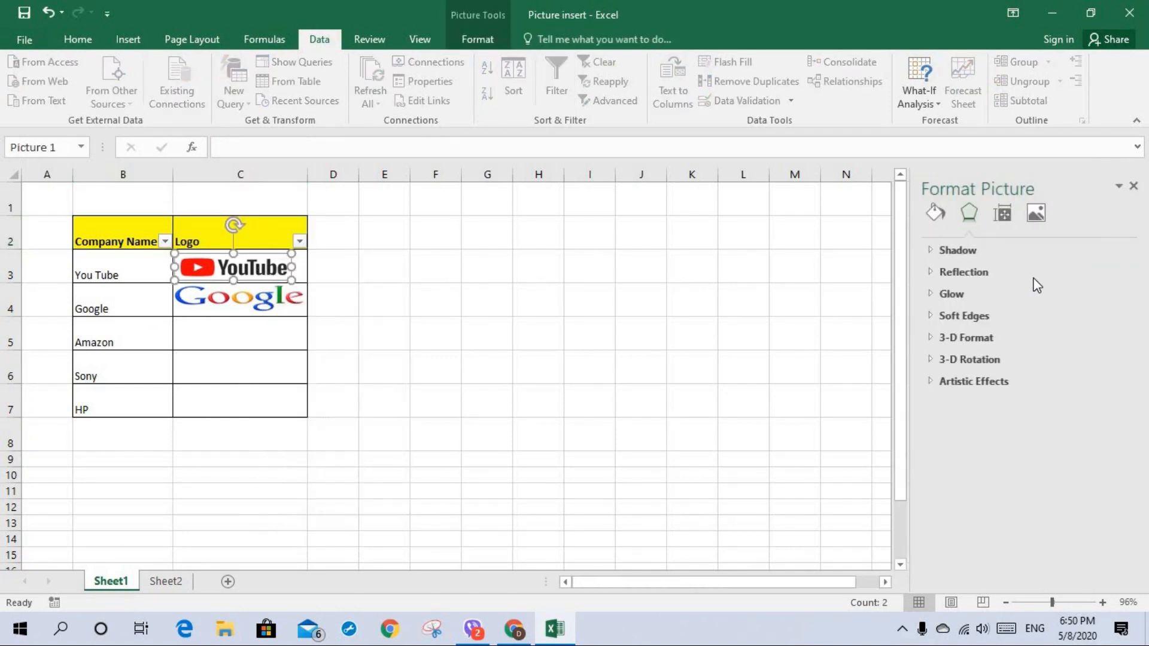
left_click(1004, 216)
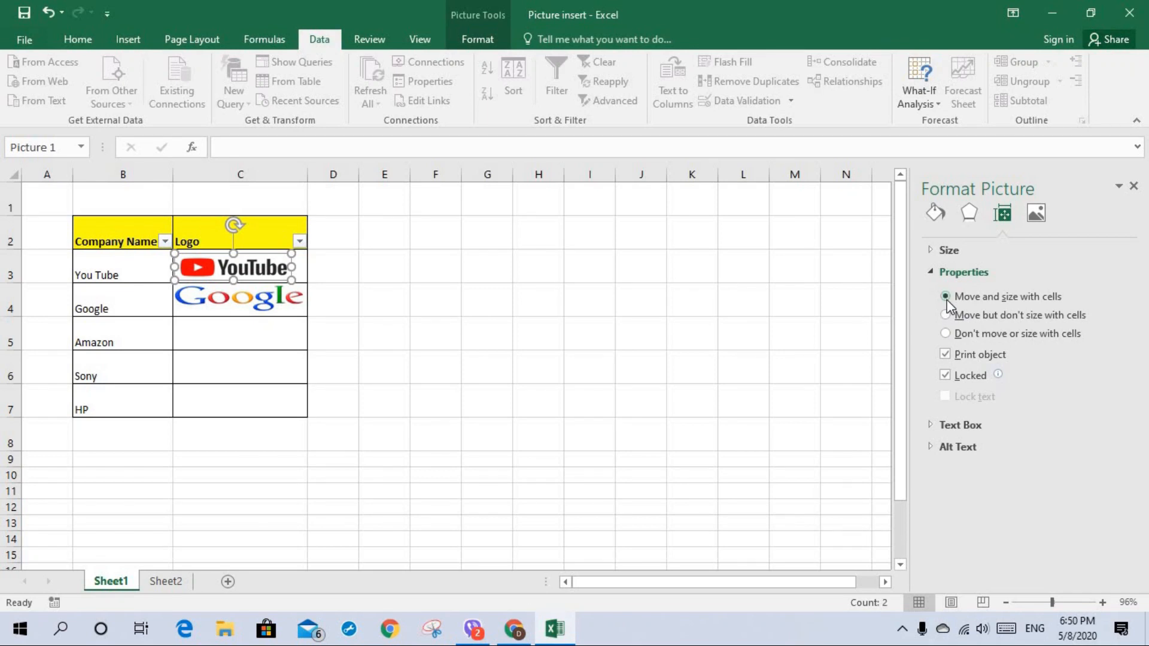
left_click(1134, 186)
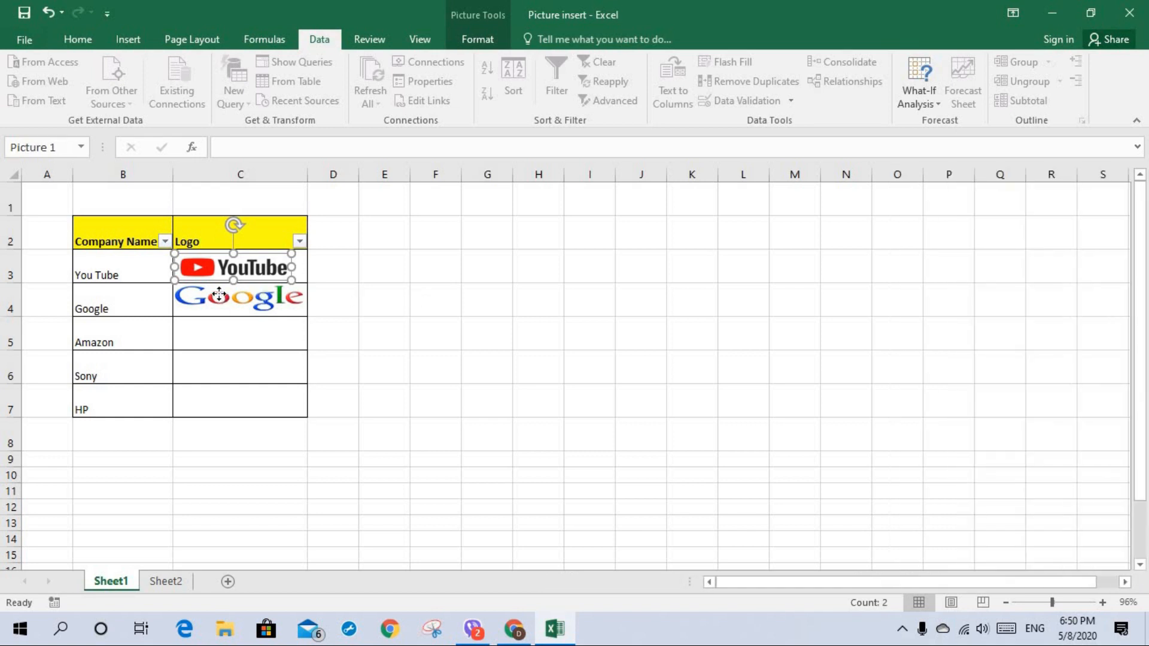
- Set the Google logo on Sheet1 to move and size with cells
left_click(219, 294)
right_click(220, 293)
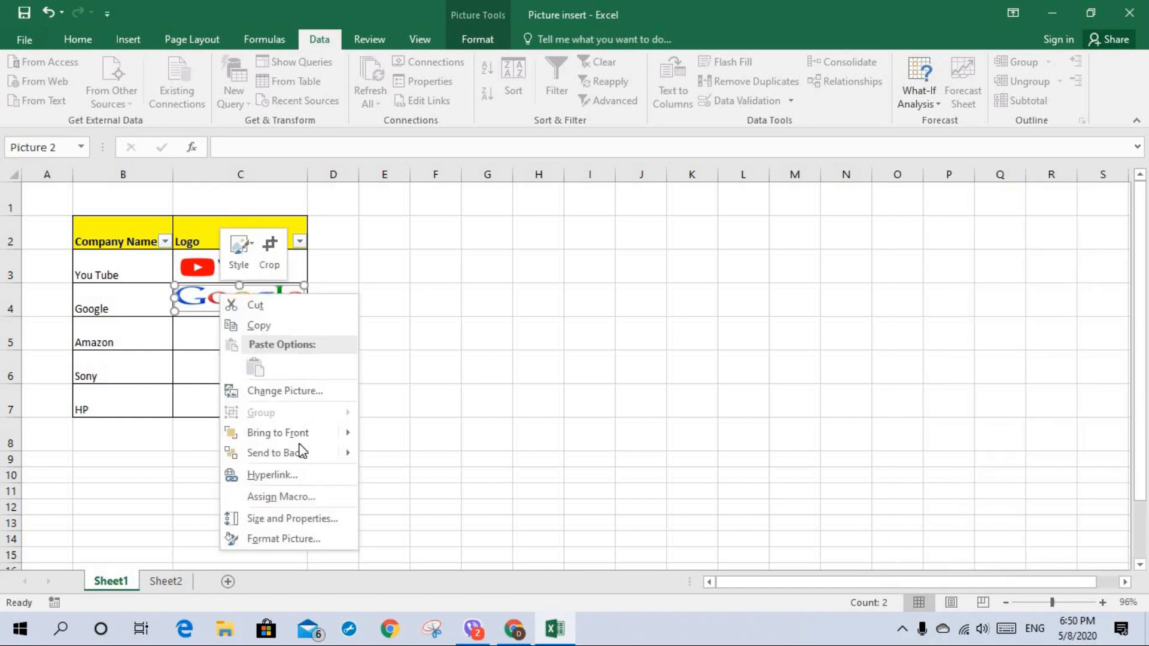
left_click(284, 539)
left_click(1003, 214)
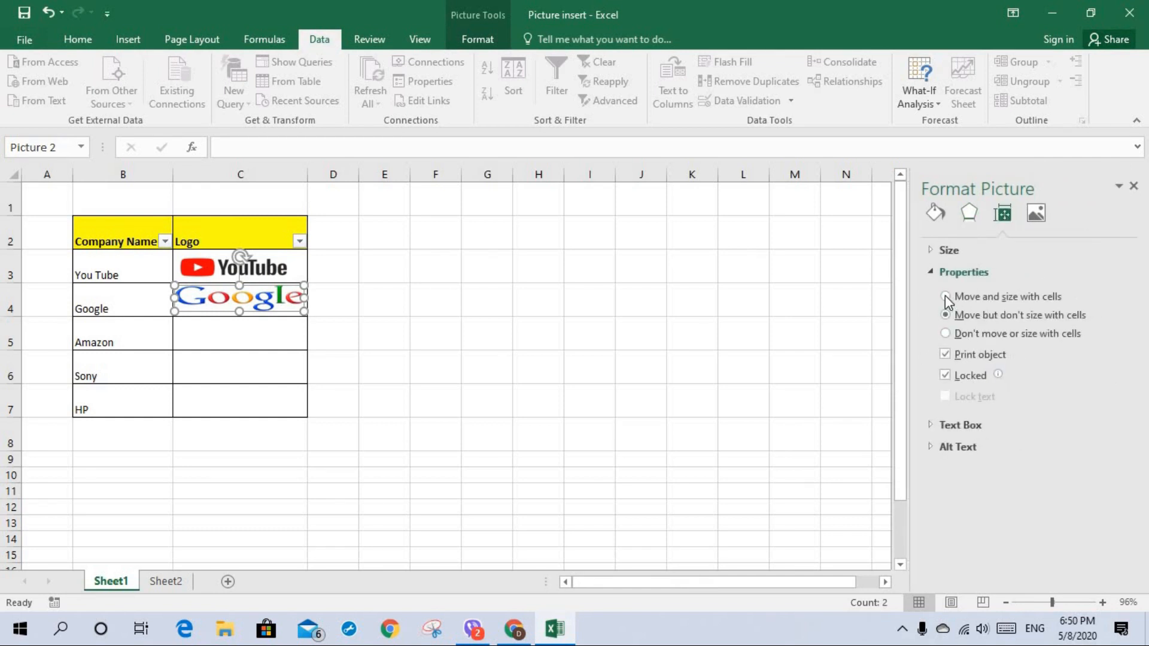
left_click(946, 296)
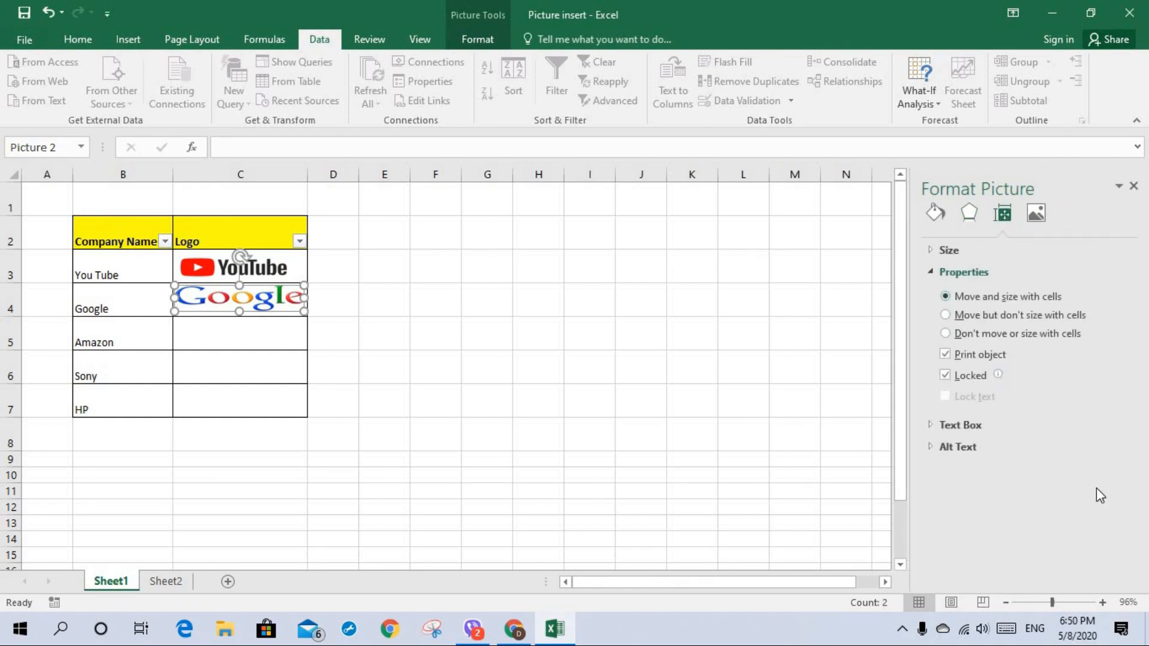
left_click(1134, 188)
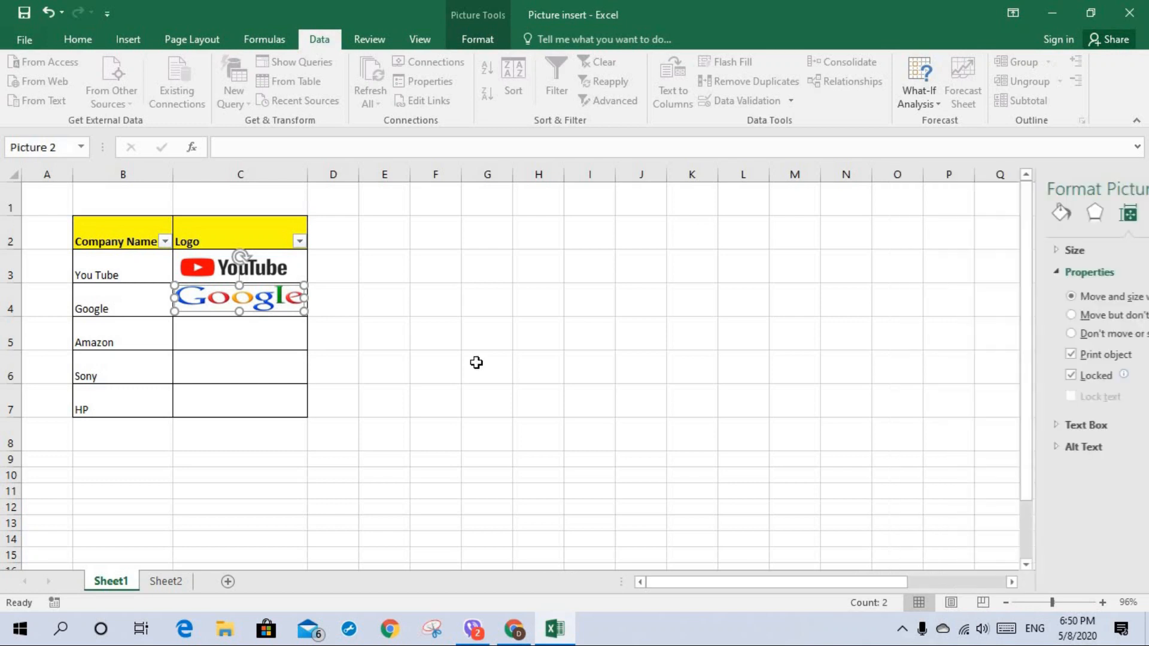
left_click(336, 281)
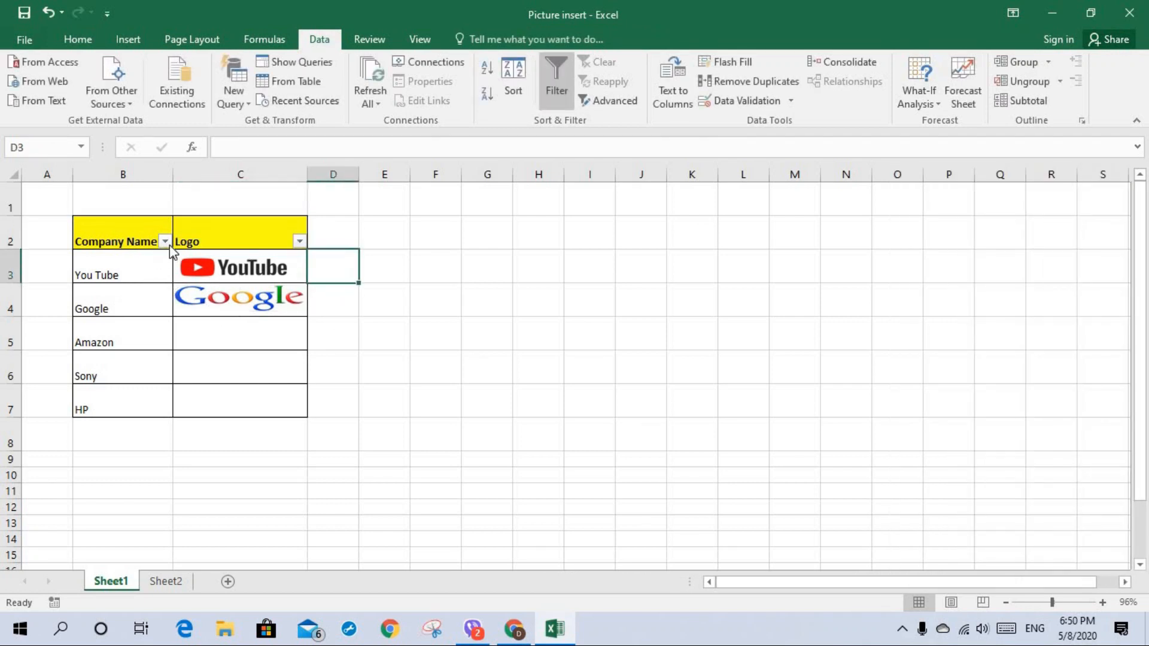
- Filter Sheet1's Company Name column to show only Google
left_click(165, 241)
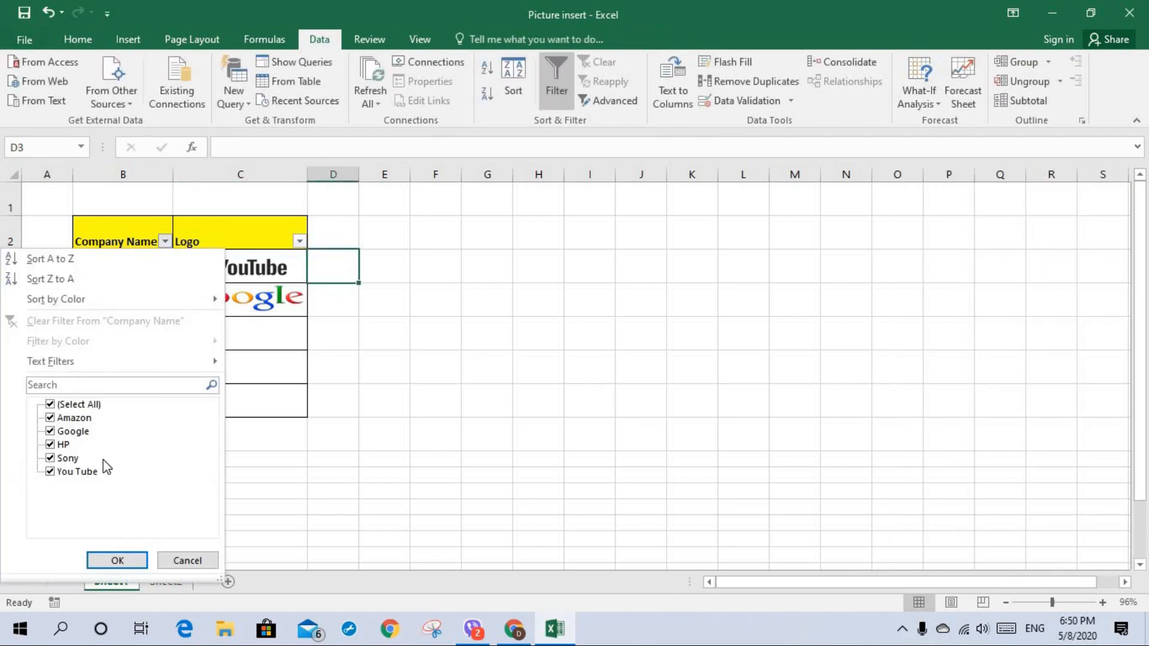
left_click(50, 405)
left_click(50, 432)
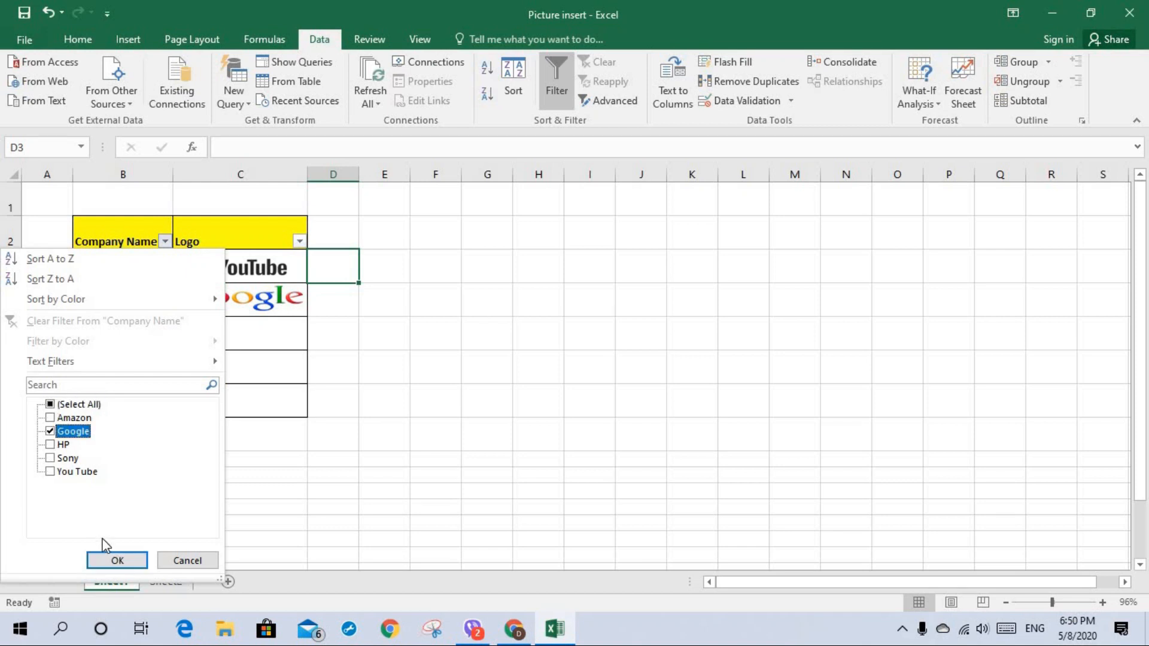
left_click(110, 560)
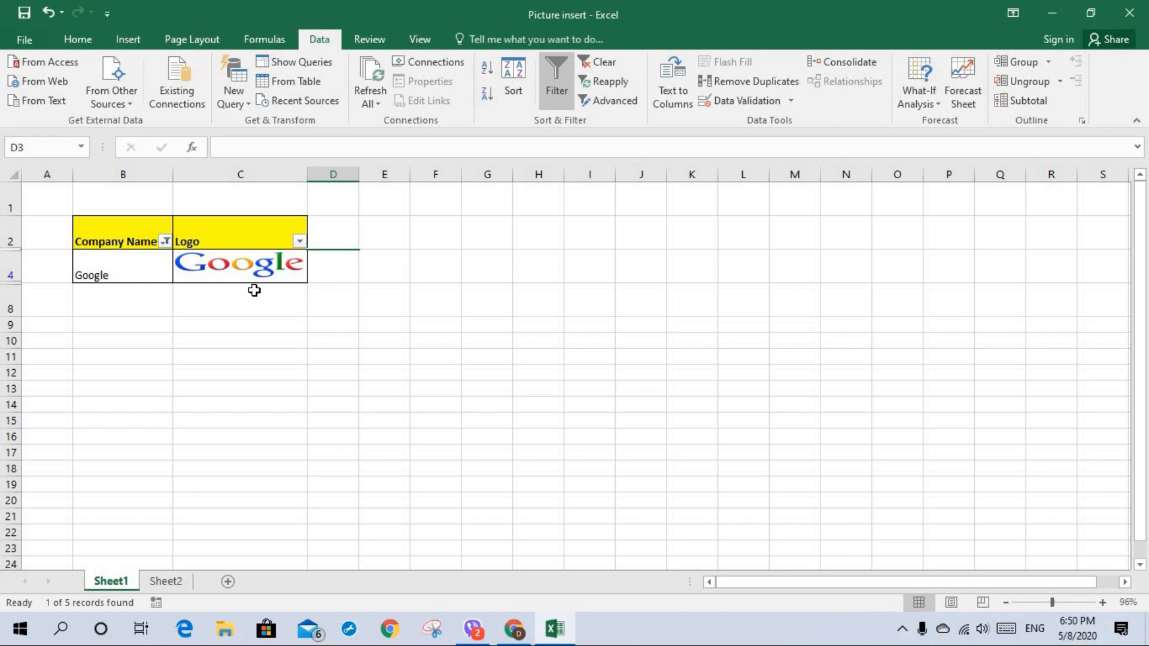
- Clear the Google-only filter on Sheet1 by reselecting all companies, and switch to Sheet2
left_click(165, 245)
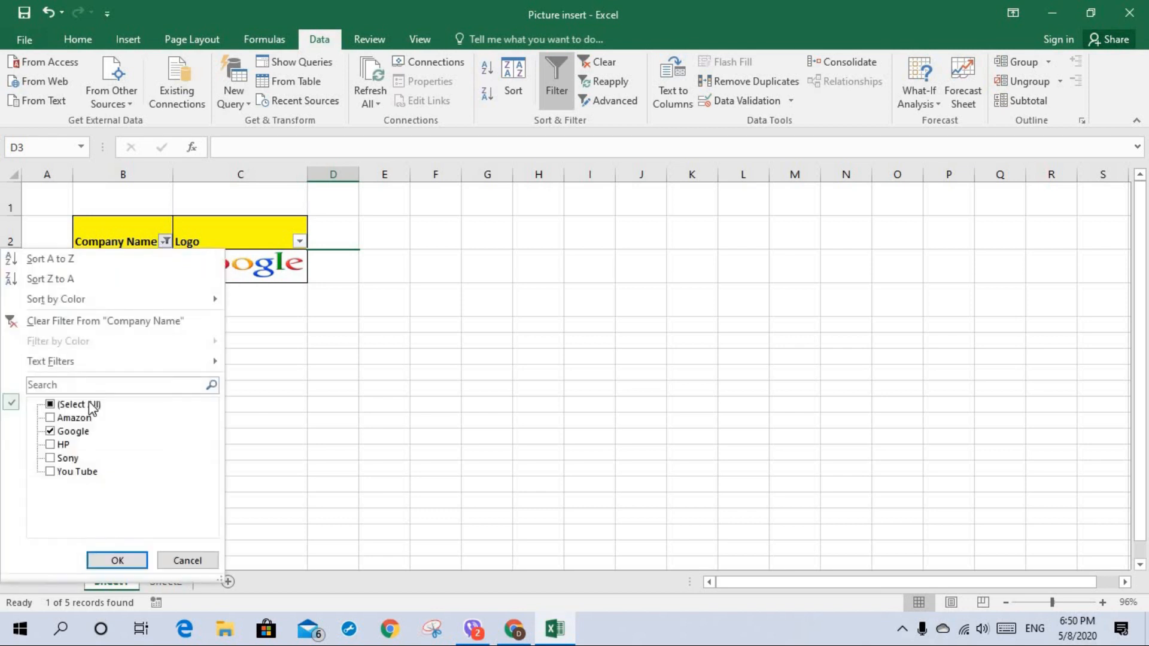
left_click(50, 405)
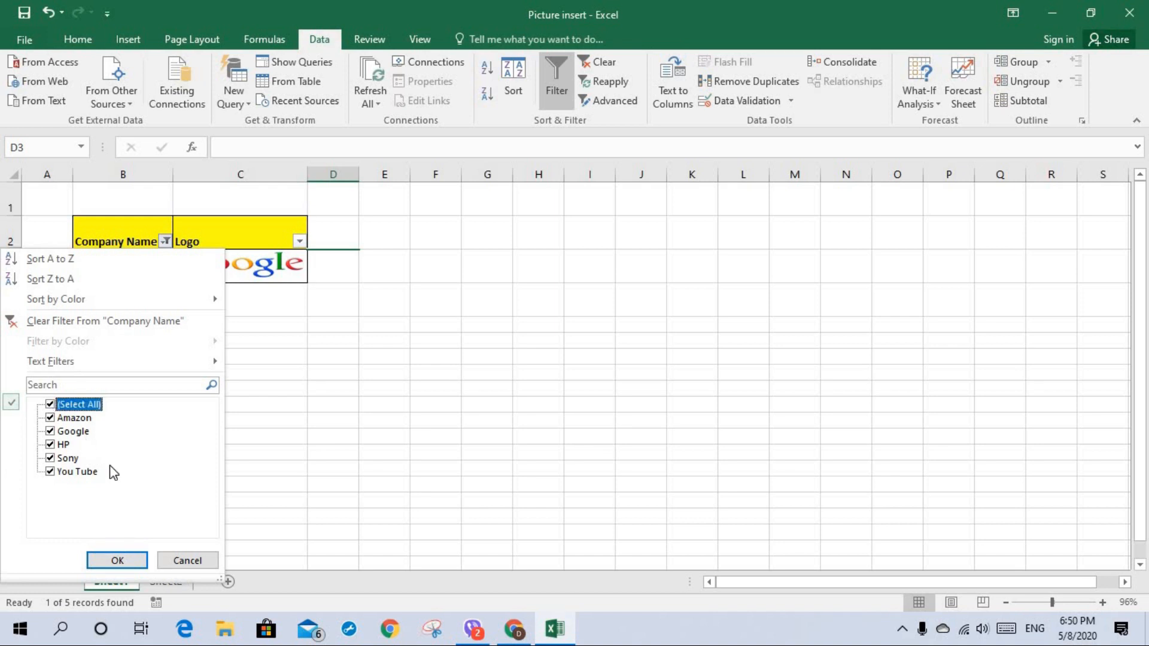
left_click(118, 560)
left_click(118, 560)
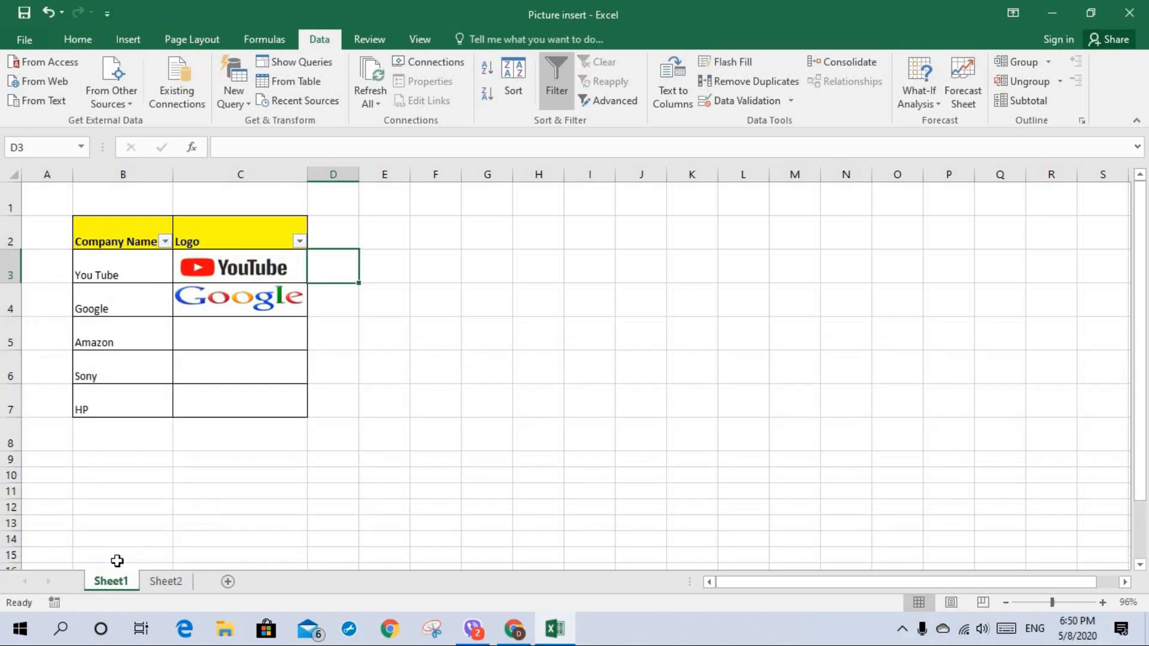
left_click(173, 586)
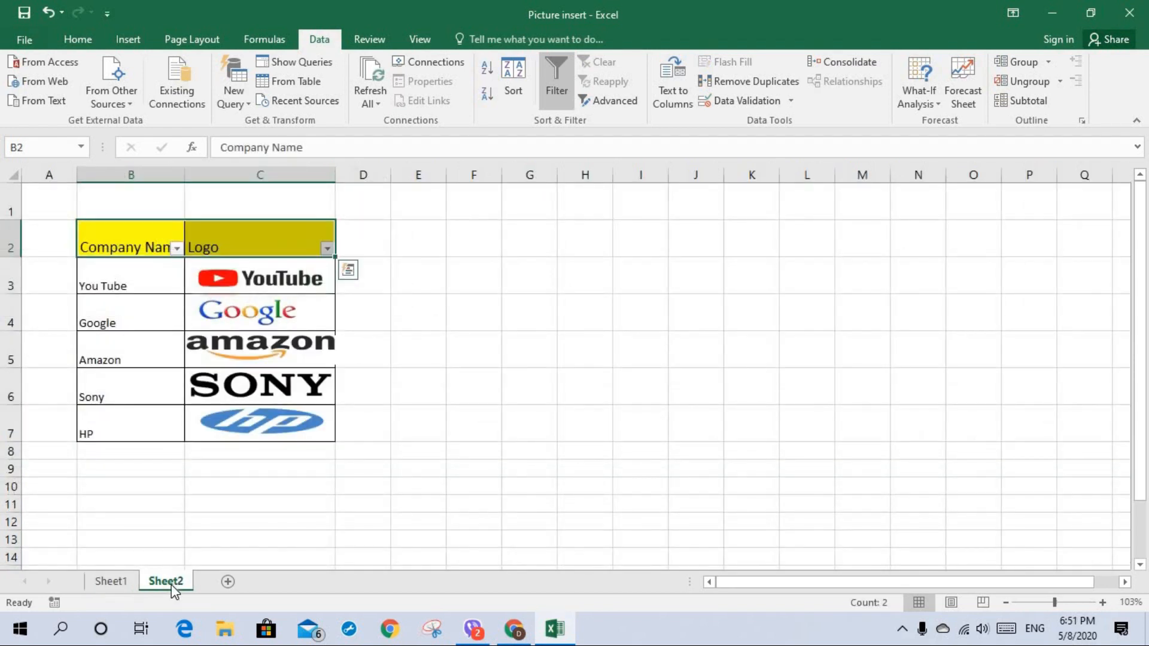